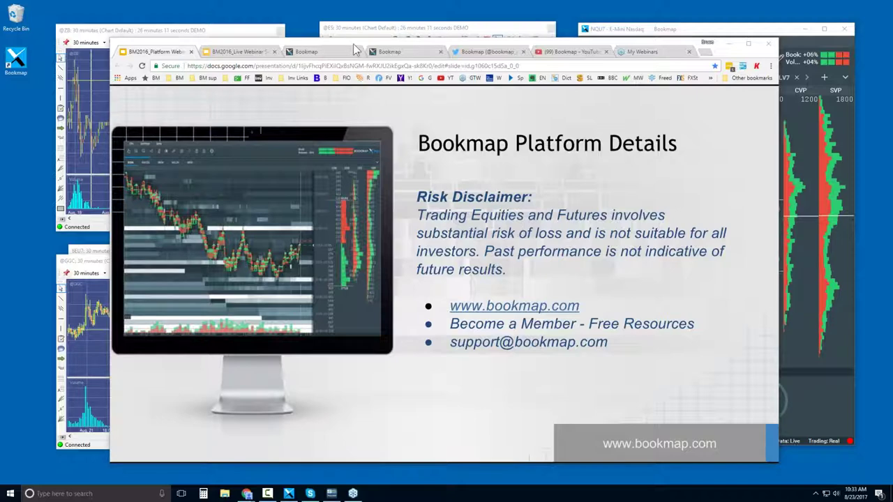
# - Open the Bookmap website from the presentation and go to its Intro section
pyautogui.moveTo(353, 51); pyautogui.dragTo(356, 53)
pyautogui.click(322, 58)
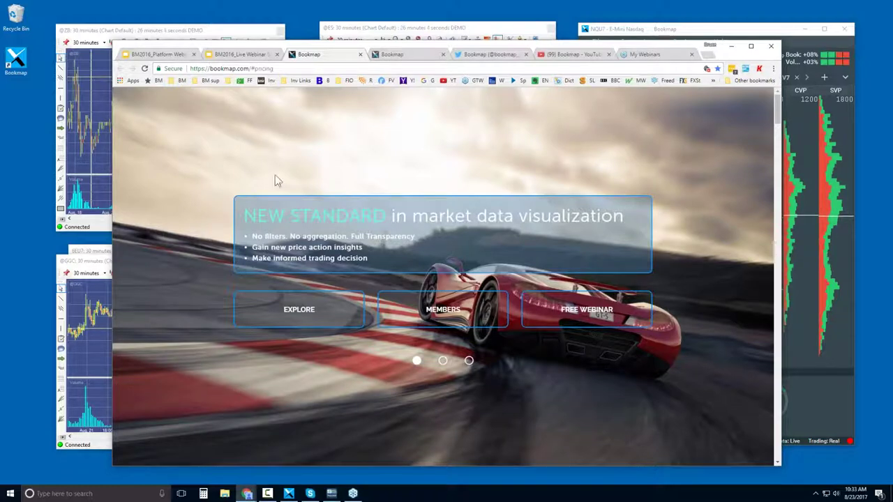
pyautogui.click(299, 314)
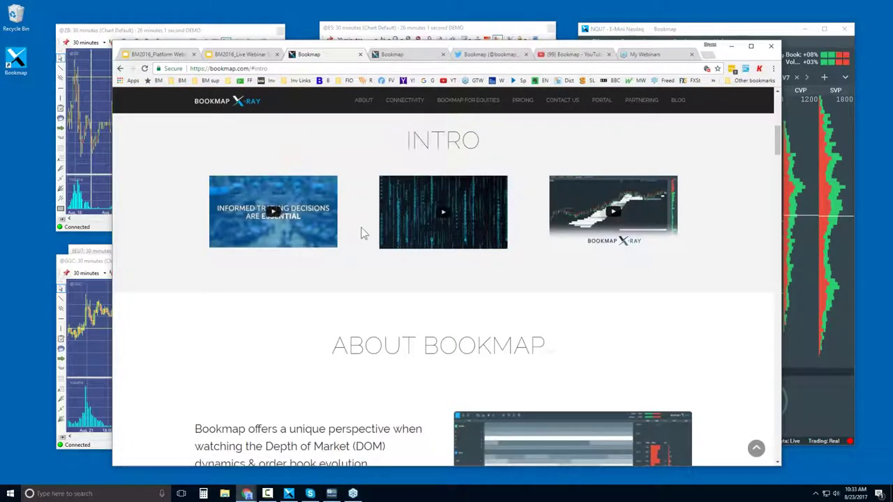
# - Review the Basic, Advanced and dxFeed plans in the website's Pricing section, moving the browser window higher on the desktop
pyautogui.click(523, 102)
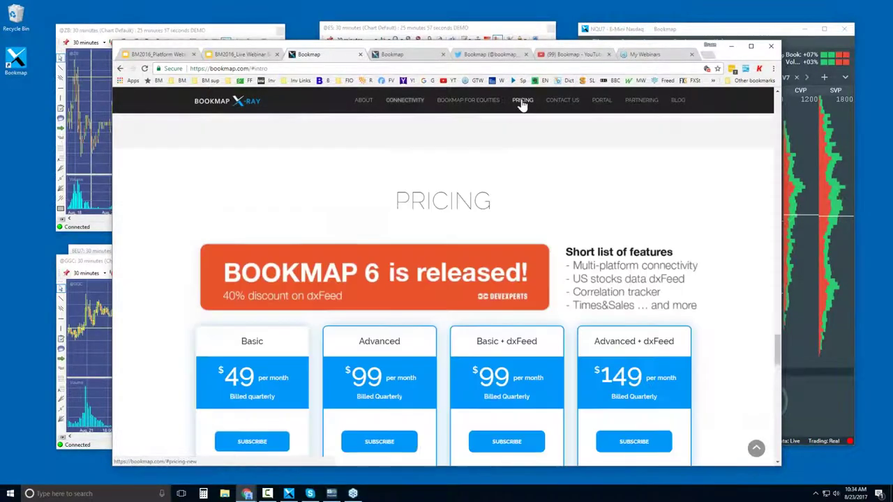
pyautogui.scroll(-3, 526, 144)
pyautogui.scroll(1, 528, 149)
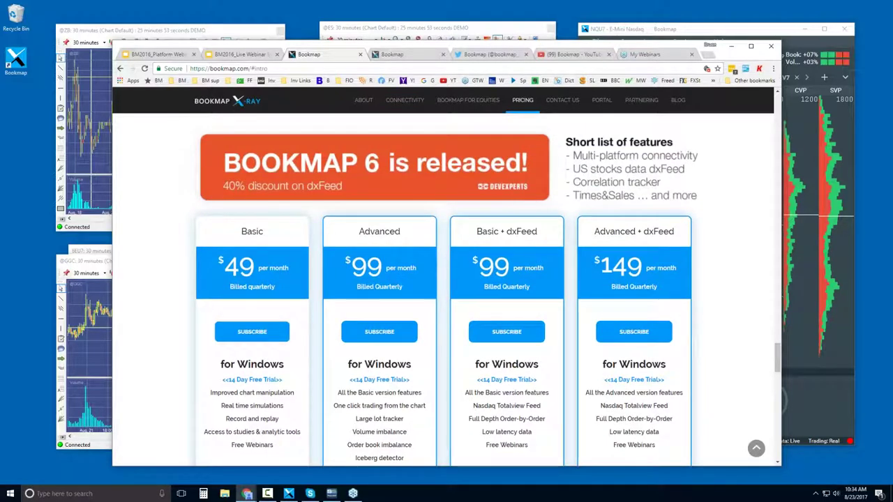
pyautogui.moveTo(640, 42); pyautogui.dragTo(638, 9)
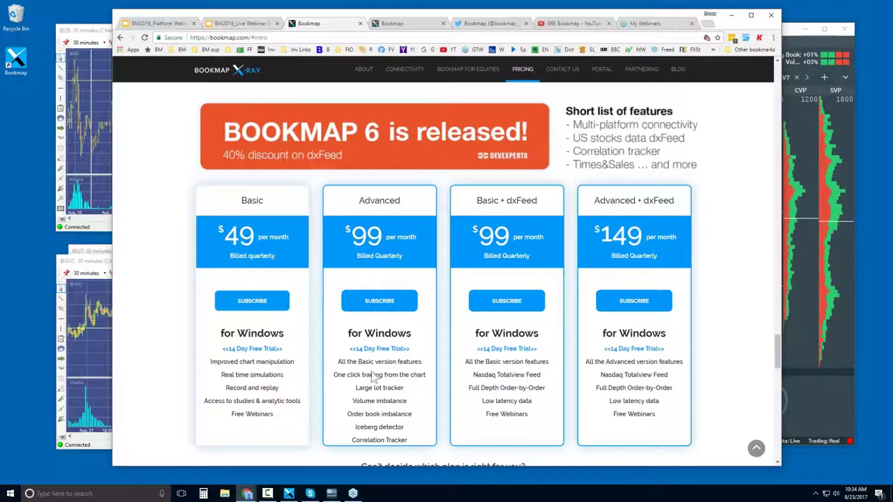
# - Highlight the Advanced plan's one click trading feature and its list from Large lot tracker to Correlation Tracker, leaving the text deselected
pyautogui.moveTo(335, 375); pyautogui.dragTo(419, 374)
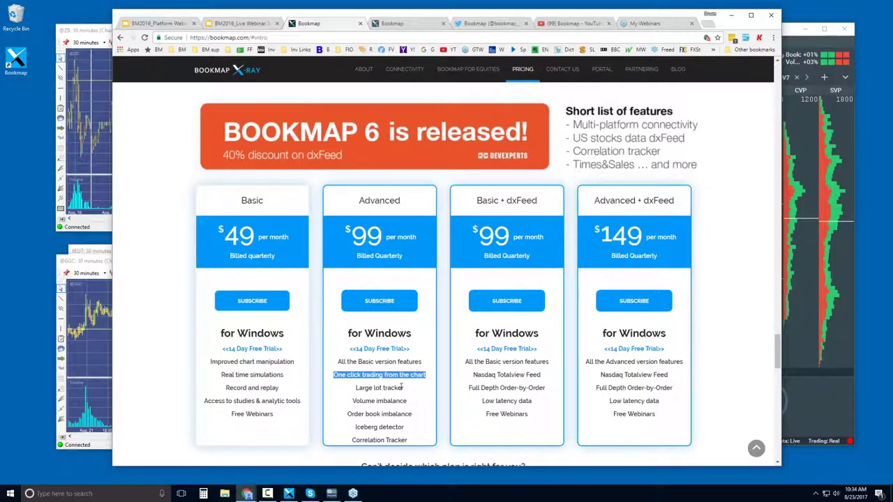
pyautogui.moveTo(356, 388); pyautogui.dragTo(407, 441)
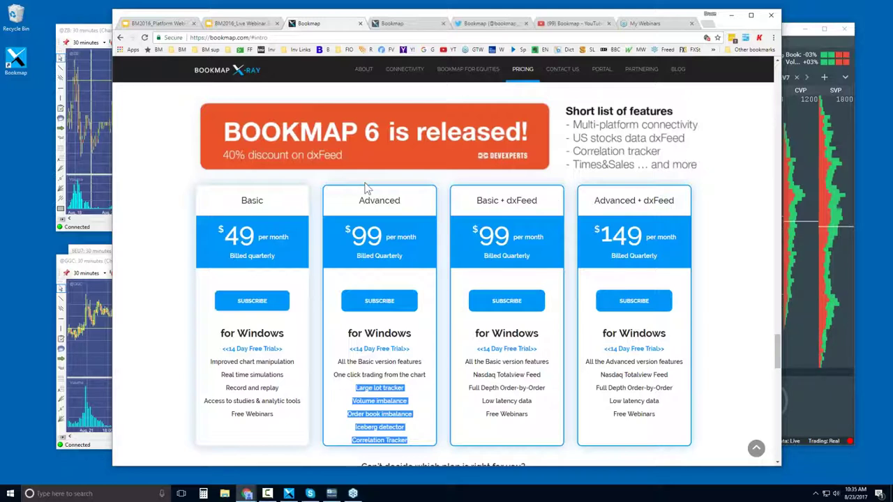
pyautogui.click(260, 200)
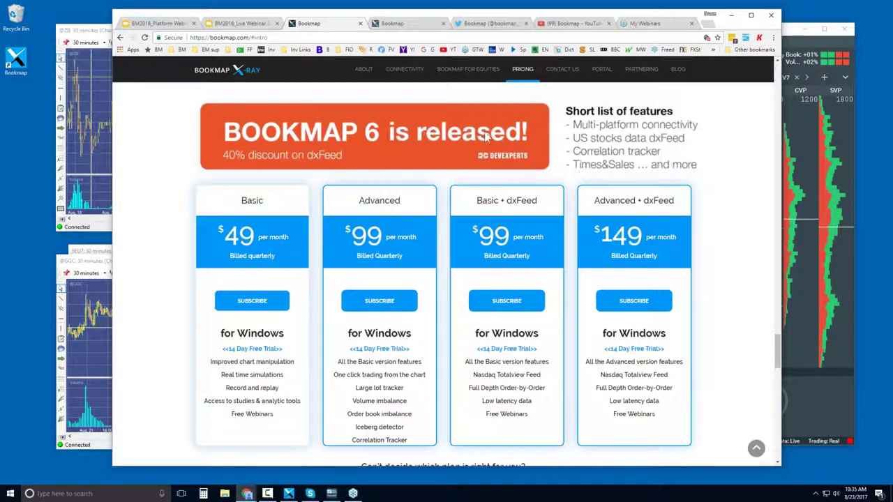
# - Review the website's Connectivity providers and the latest posts on the Bookmap Twitter page
pyautogui.scroll(4, 421, 131)
pyautogui.scroll(2, 443, 272)
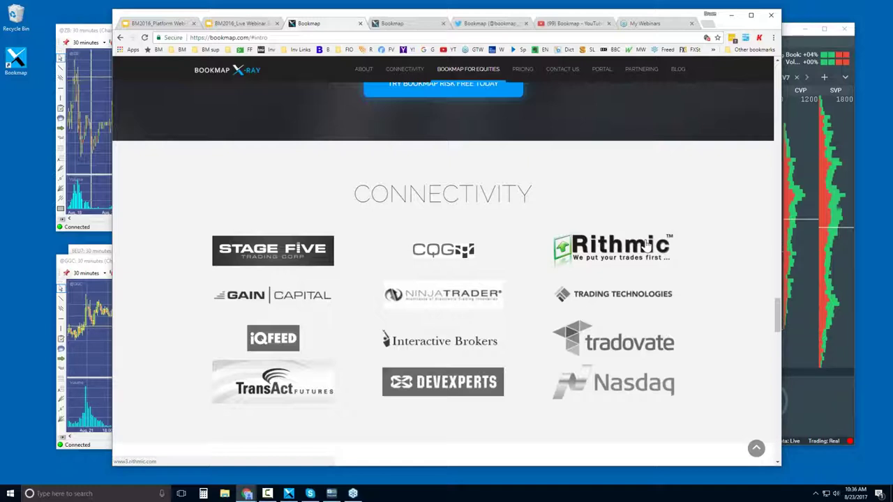
pyautogui.click(484, 25)
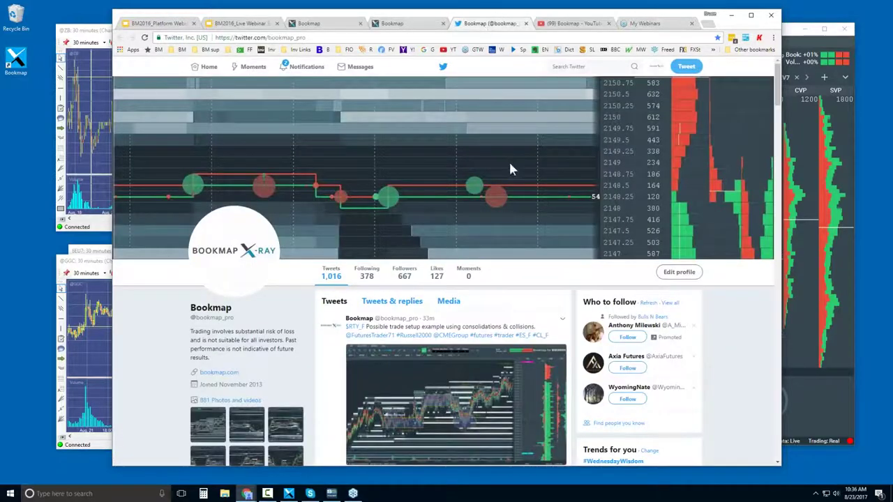
pyautogui.moveTo(469, 337)
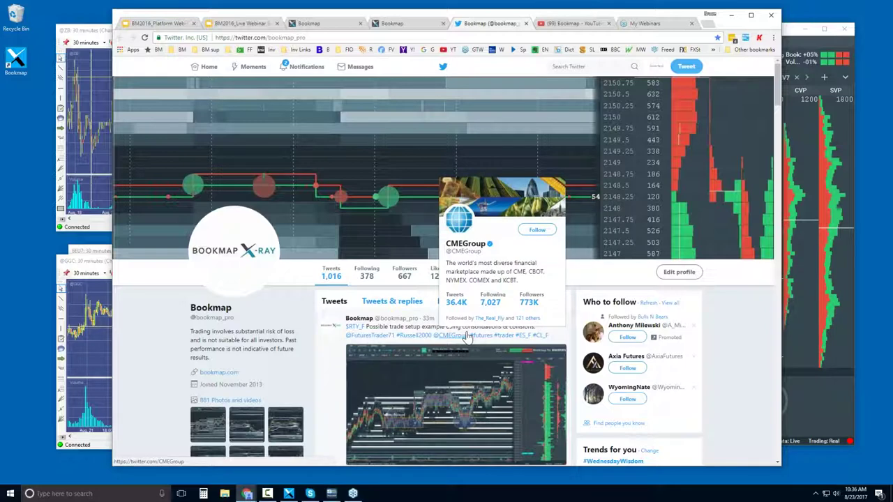
# - Look through the Bookmap YouTube channel's video playlists down to Selected Webinars
pyautogui.click(573, 25)
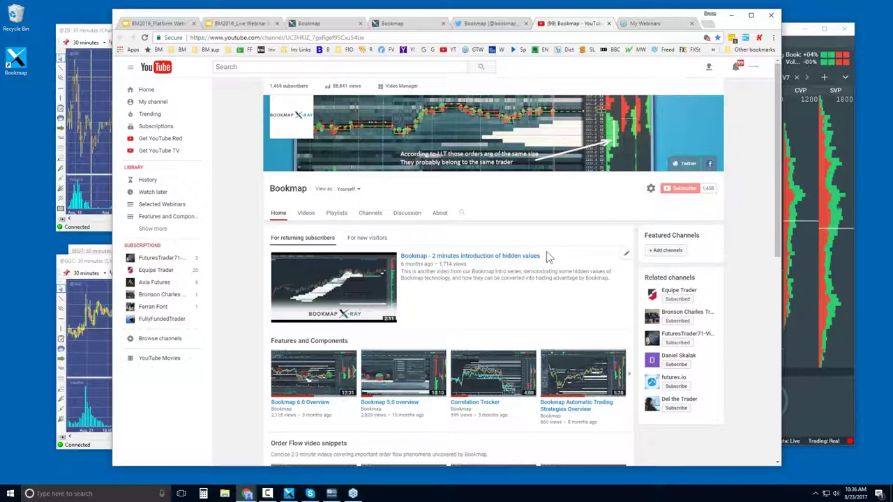
pyautogui.scroll(-1, 531, 249)
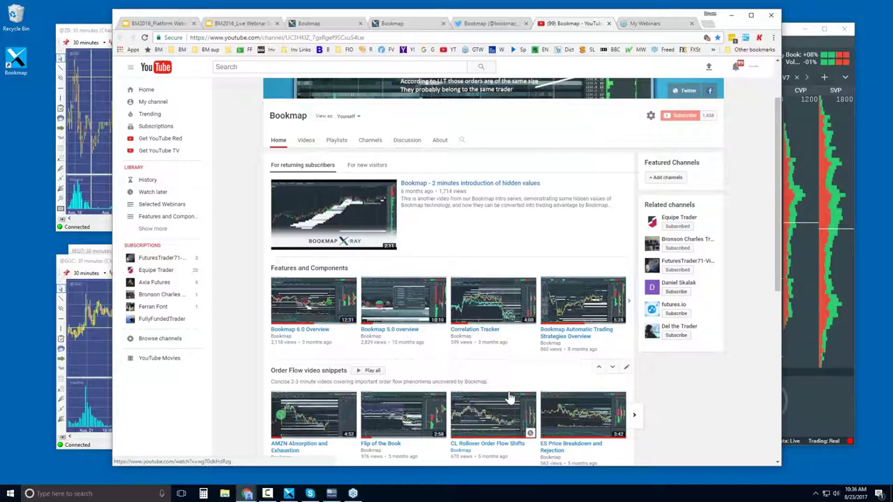
pyautogui.scroll(-1, 509, 398)
pyautogui.scroll(-1, 320, 375)
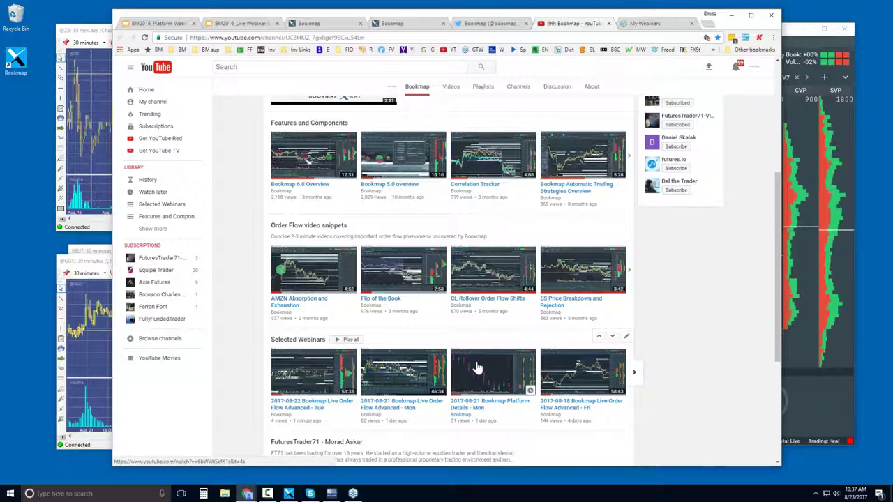
# - Switch to the Bookmap platform, maximize its window and collapse the indicator pane beneath the NQU7 chart
pyautogui.click(822, 47)
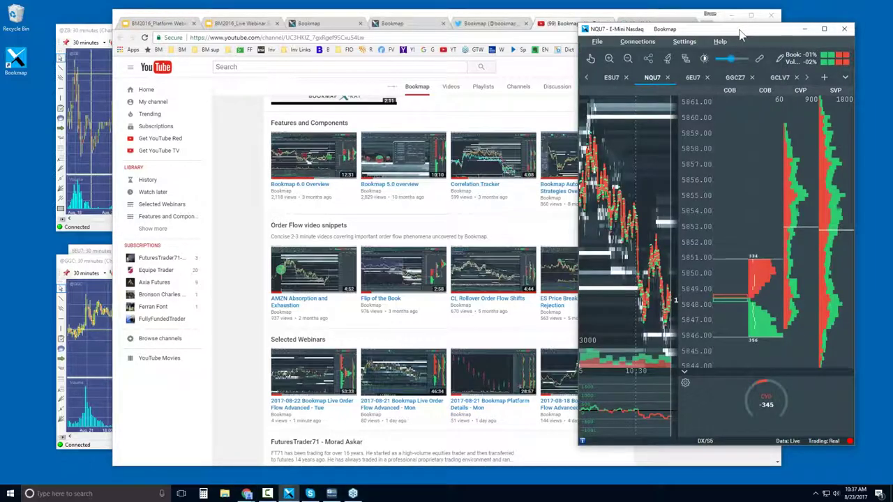
pyautogui.click(825, 29)
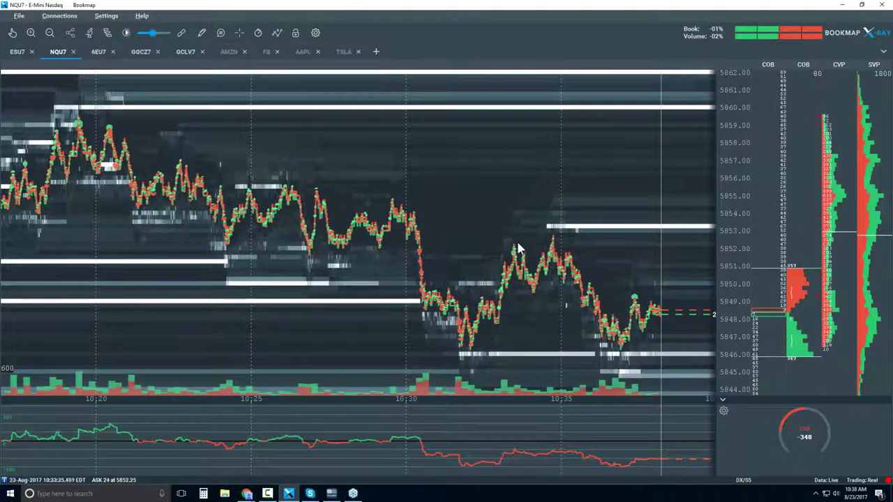
pyautogui.click(723, 400)
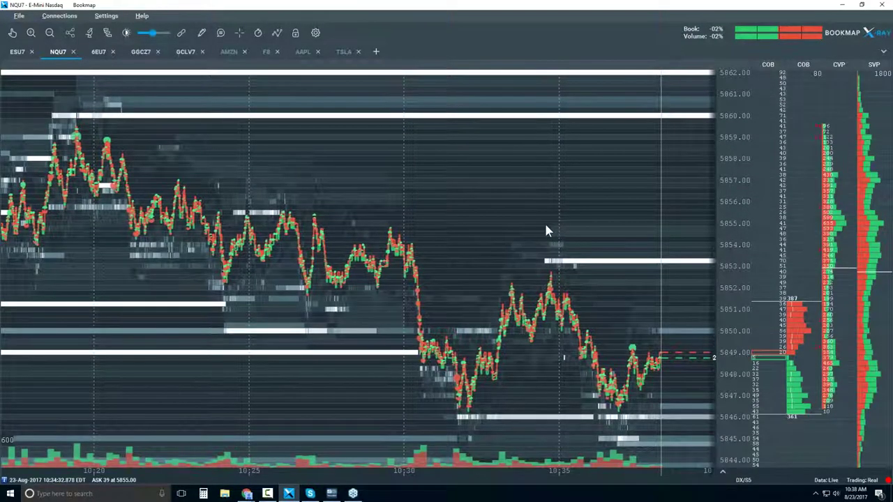
# - Turn Candlestick Bars on and Extended, Heatmap, Volume Dots and Best Bid/Ask off for the NQU7 chart
pyautogui.click(276, 34)
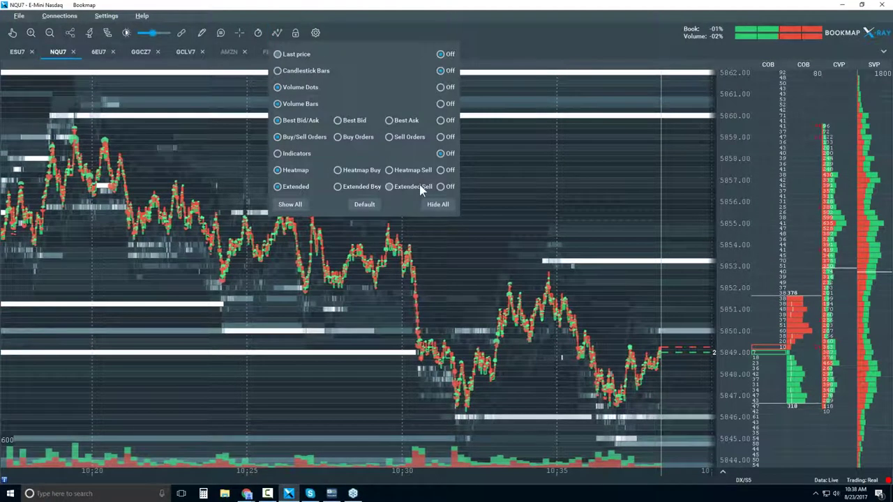
pyautogui.click(441, 187)
pyautogui.click(442, 170)
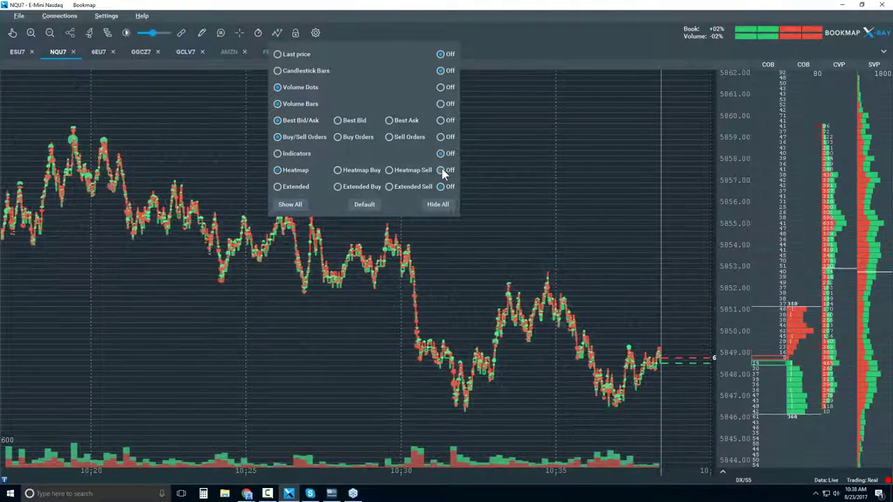
pyautogui.click(300, 71)
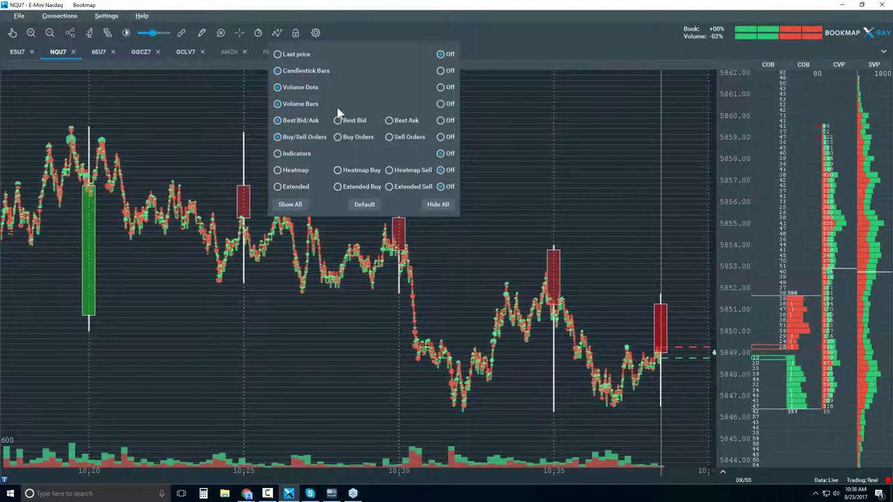
pyautogui.click(443, 87)
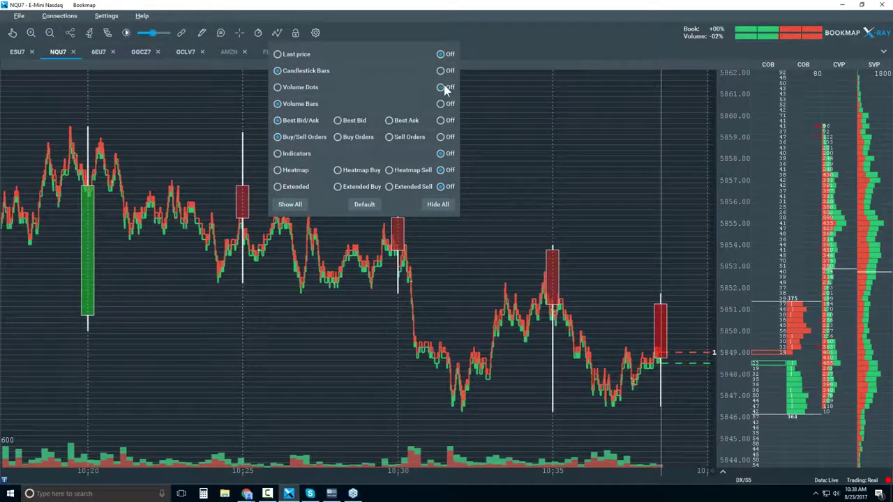
pyautogui.click(440, 120)
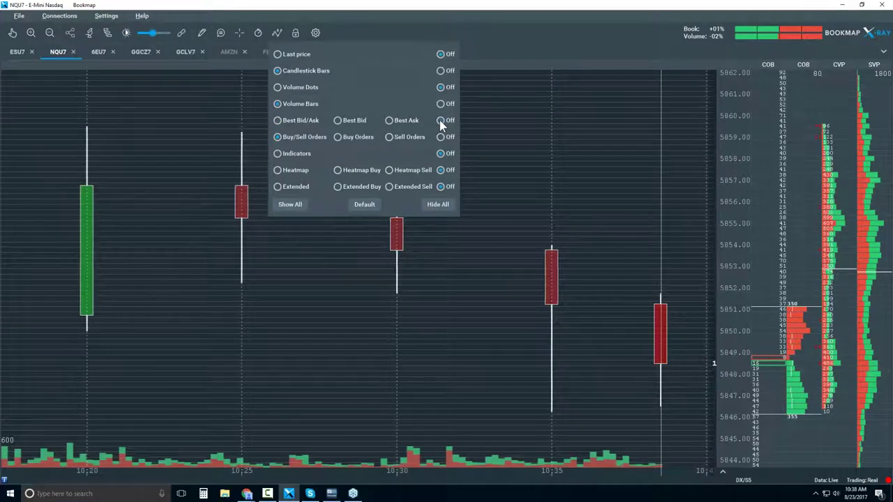
# - Turn Best Bid/Ask on over the candlesticks for a longer time range of the NQU7 chart
pyautogui.scroll(-5, 508, 229)
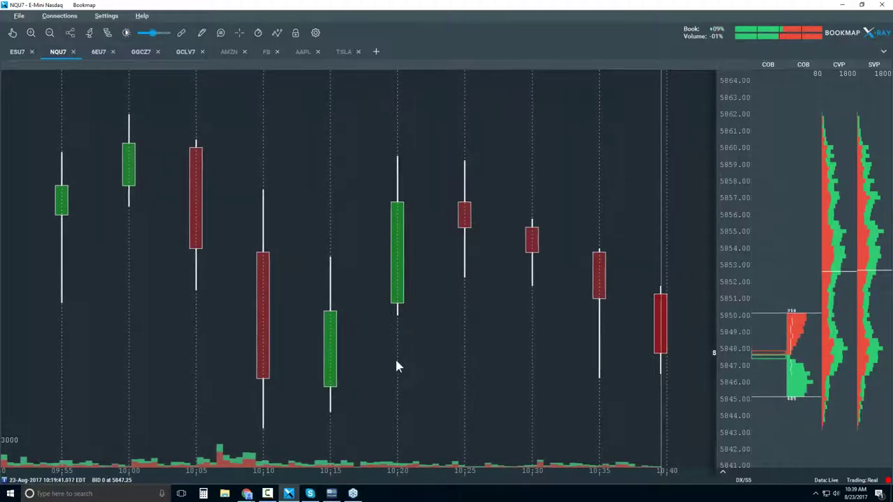
pyautogui.click(278, 33)
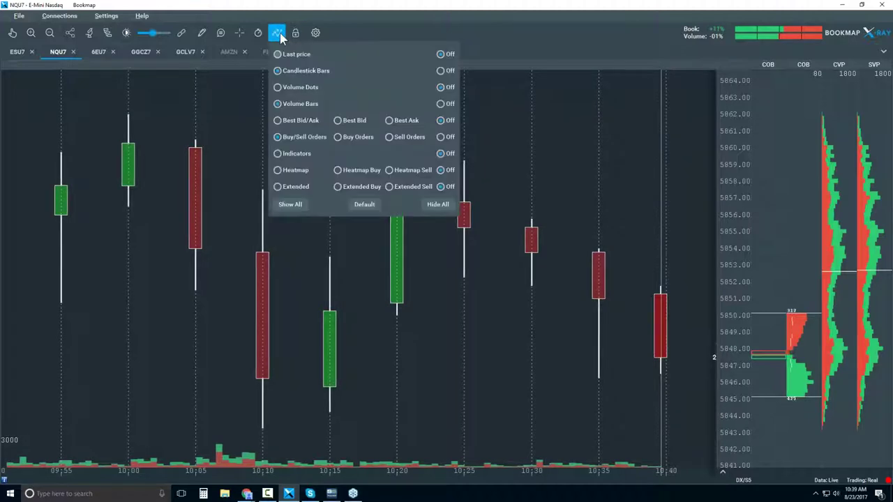
pyautogui.click(309, 122)
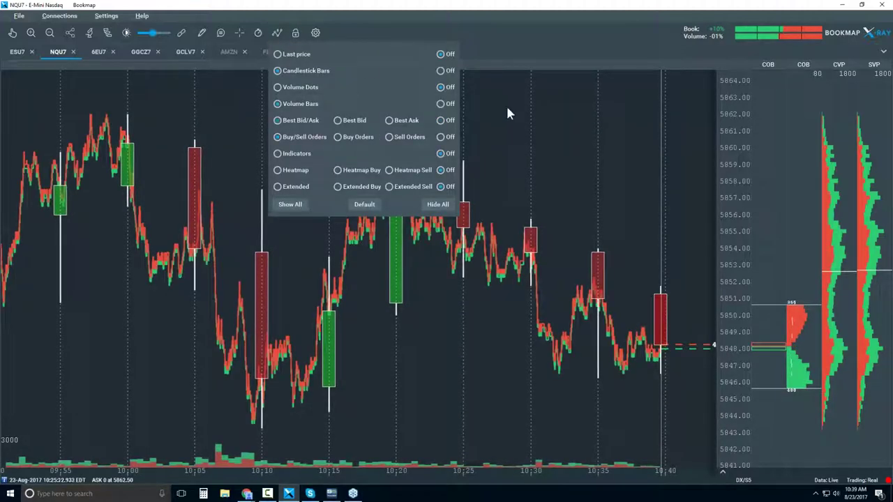
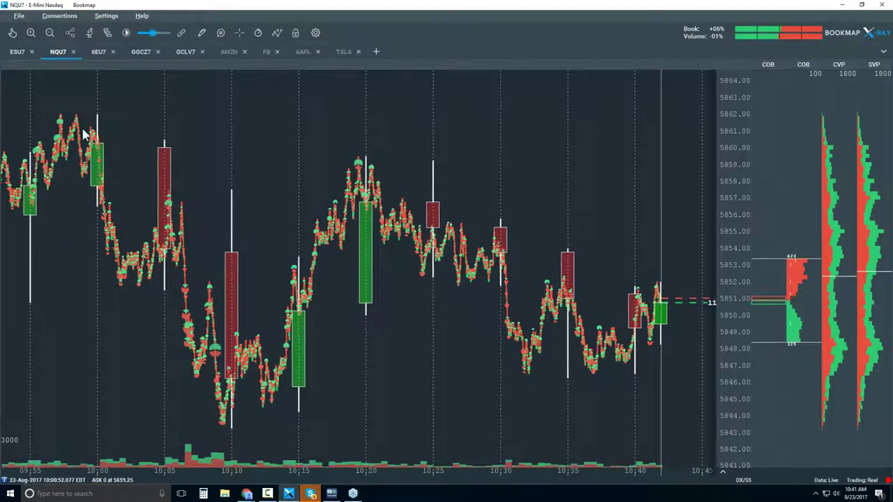
# - Examine the best bid and ask lines second by second around the 10:09 price low on the NQU7 chart
pyautogui.click(12, 33)
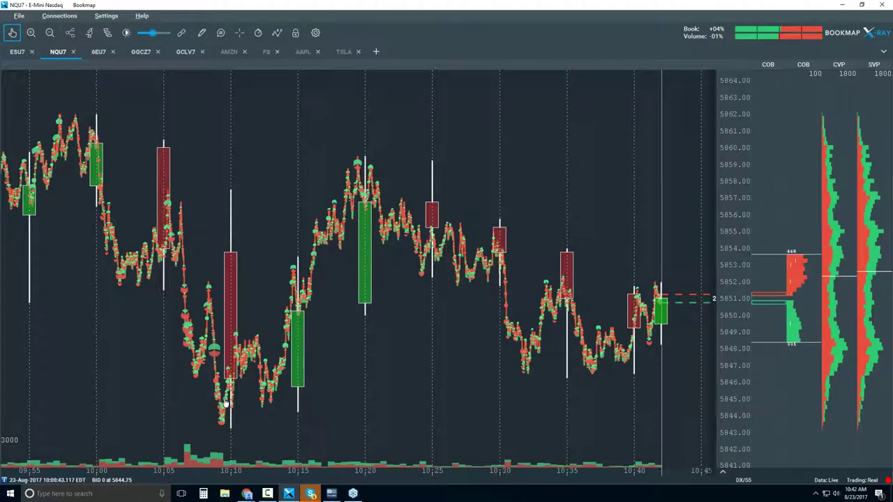
pyautogui.scroll(2, 224, 399)
pyautogui.scroll(8, 224, 395)
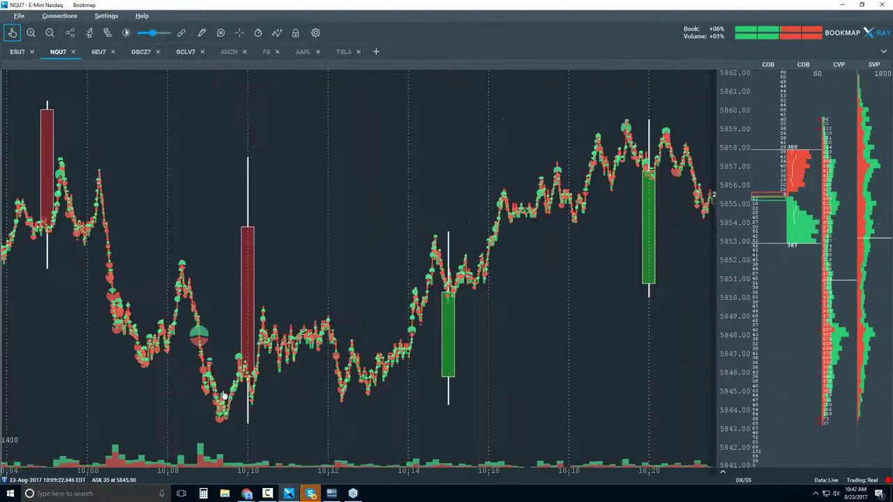
pyautogui.scroll(6, 220, 326)
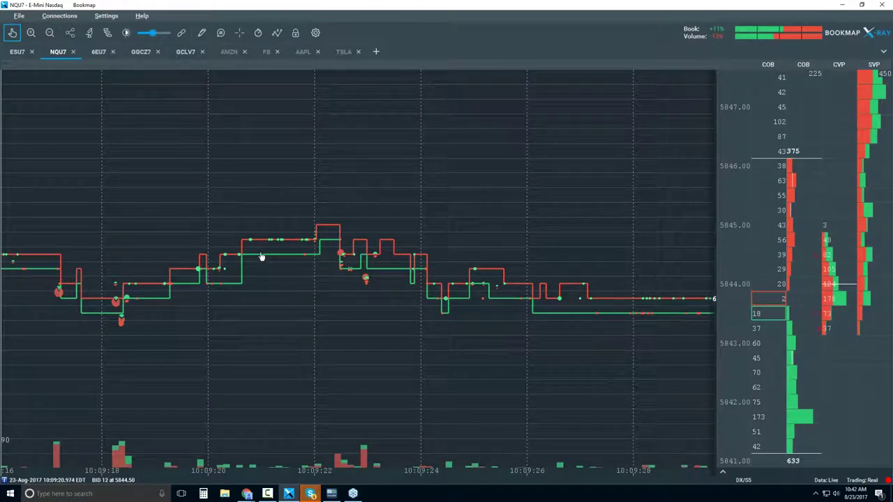
pyautogui.moveTo(272, 197); pyautogui.dragTo(369, 228)
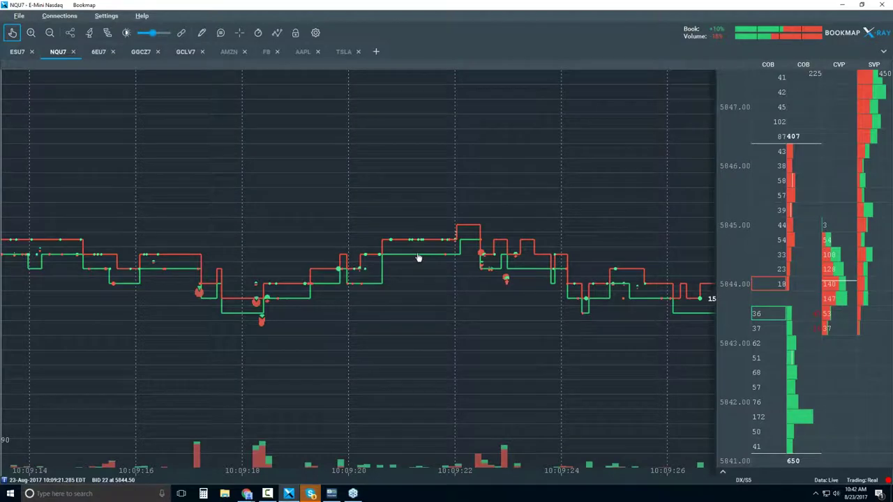
# - Examine the individual trades executed within milliseconds at 10:09:18 on the NQU7 chart
pyautogui.scroll(-5, 419, 257)
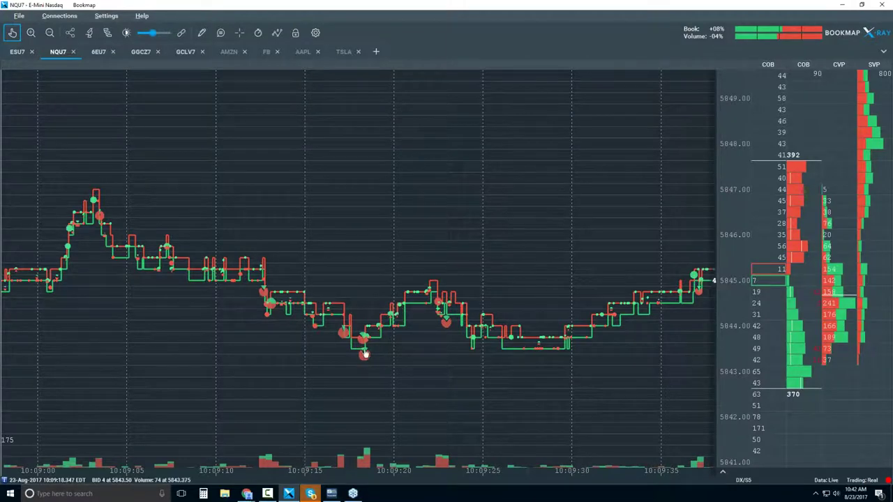
pyautogui.scroll(5, 363, 356)
pyautogui.scroll(8, 366, 313)
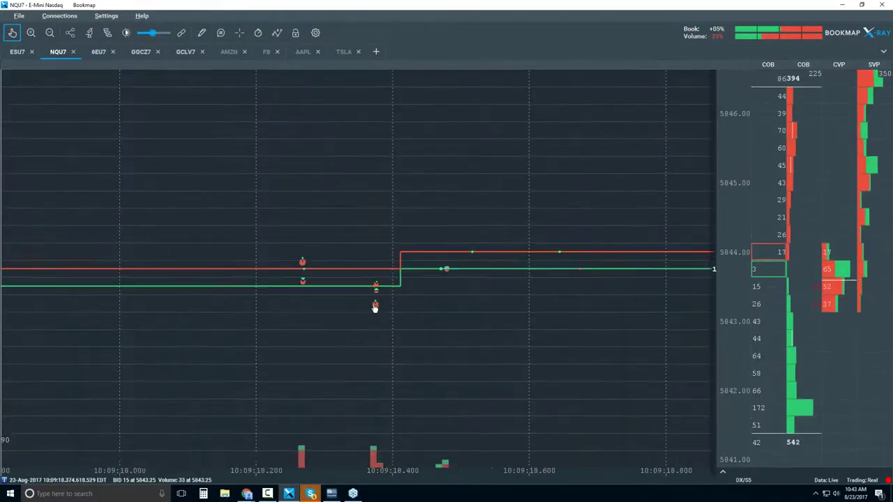
pyautogui.moveTo(216, 327); pyautogui.dragTo(362, 312)
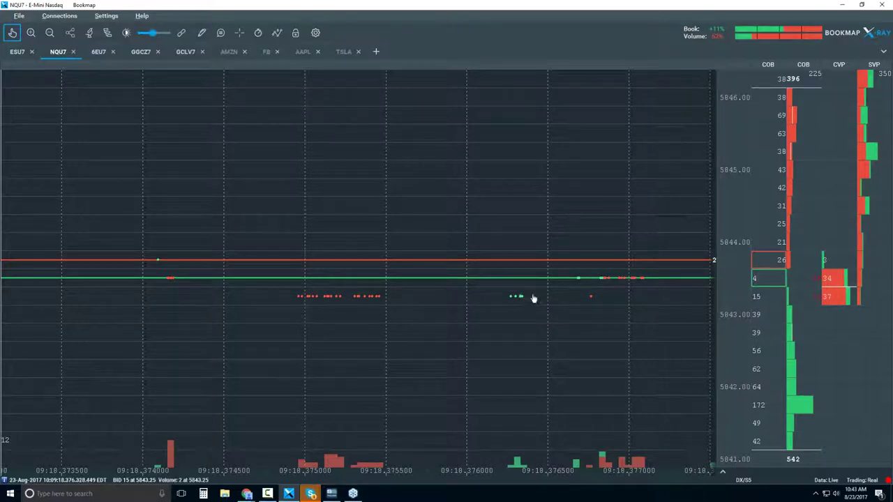
pyautogui.scroll(-1, 542, 271)
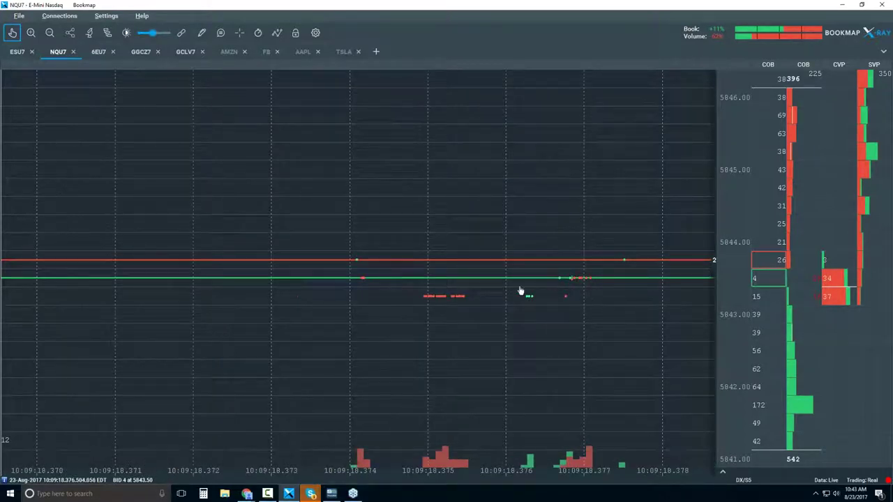
pyautogui.scroll(-2, 483, 262)
pyautogui.scroll(-1, 483, 264)
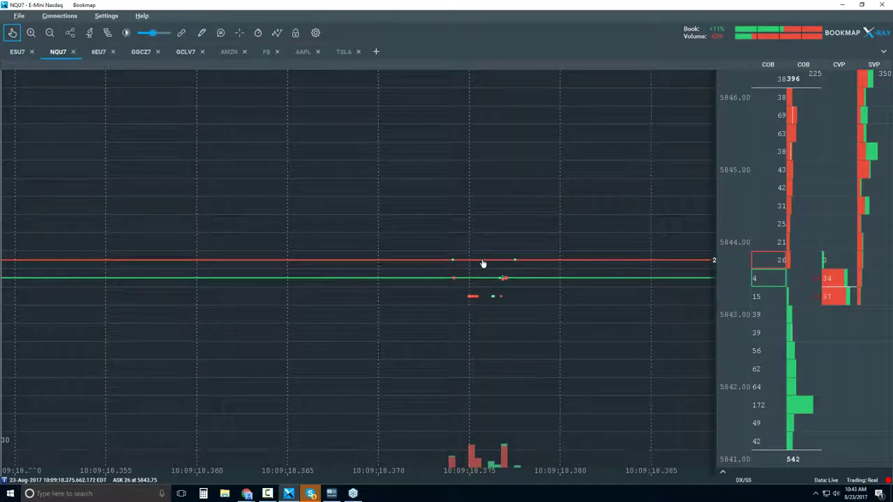
# - Examine the order of the individual trades below the best bid around 10:09:18.375 at millisecond and microsecond scale on the NQU7 chart
pyautogui.scroll(-2, 482, 263)
pyautogui.scroll(-2, 482, 263)
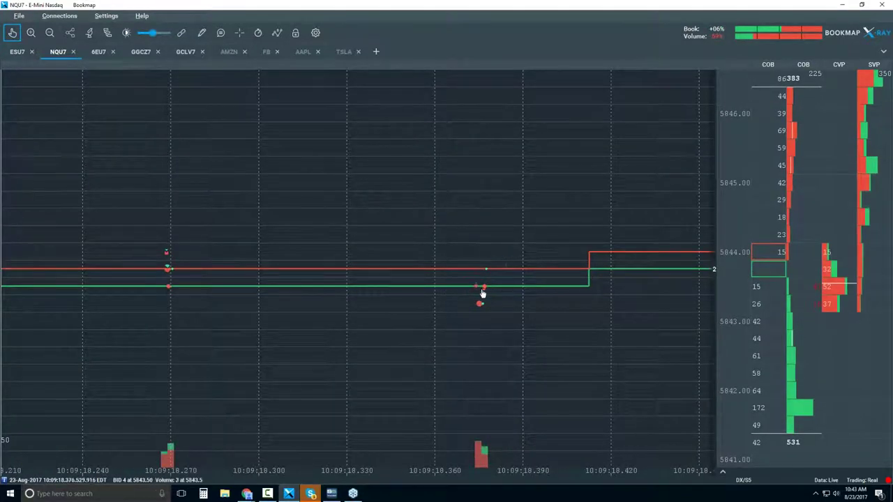
pyautogui.scroll(5, 482, 294)
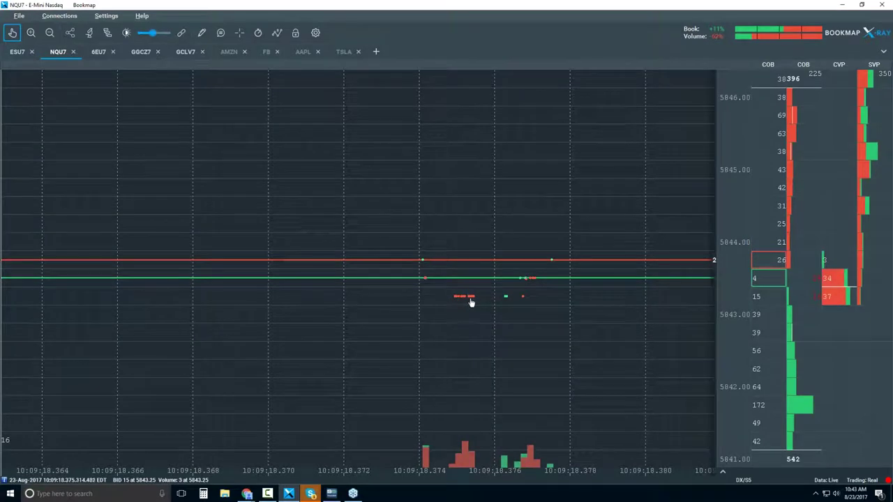
pyautogui.scroll(3, 470, 302)
pyautogui.scroll(1, 471, 301)
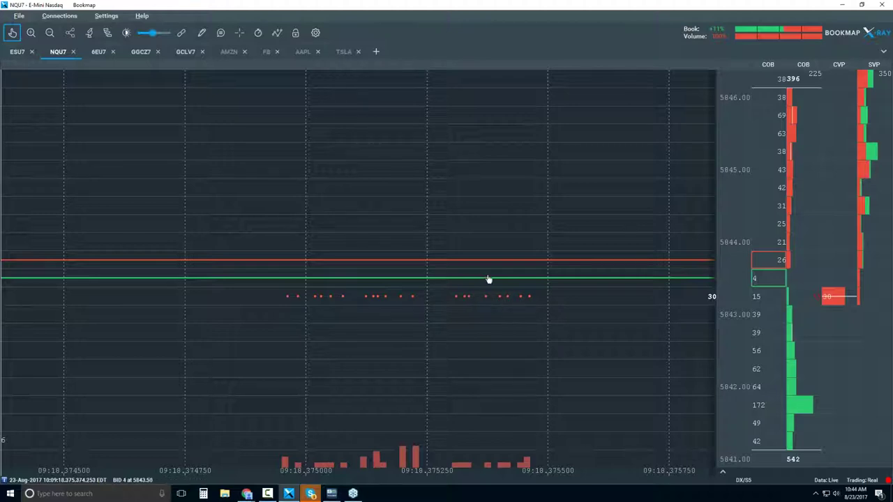
pyautogui.scroll(-8, 488, 268)
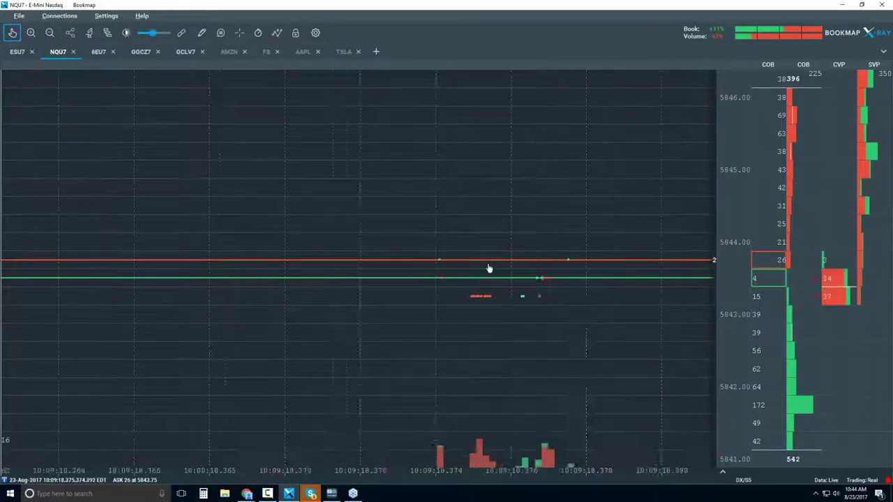
pyautogui.scroll(-3, 488, 268)
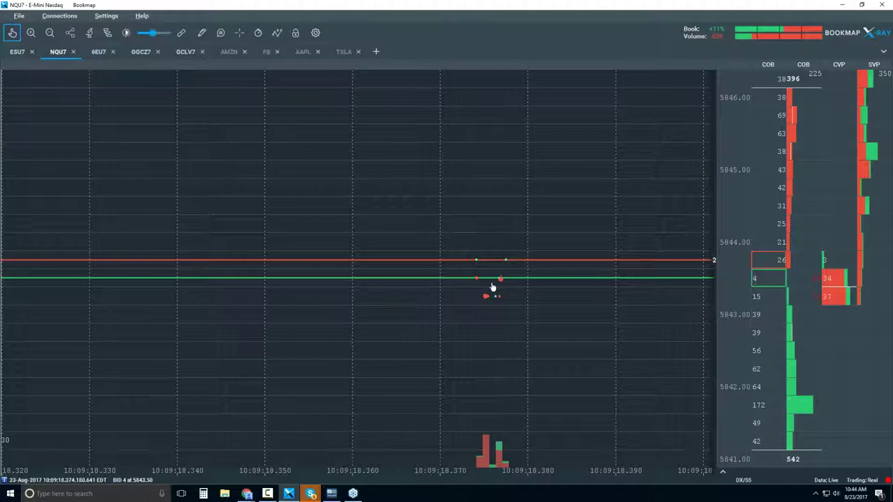
pyautogui.scroll(-3, 500, 323)
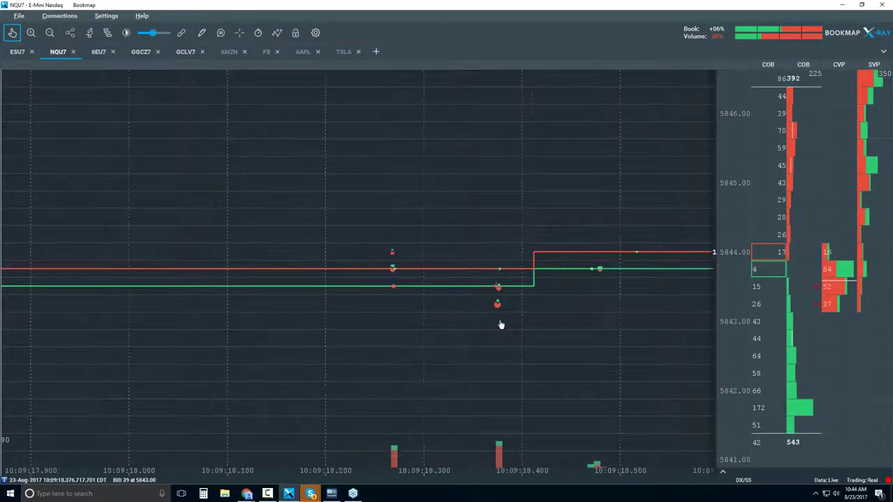
# - Compare the price path around the 10:09 low with the candlesticks from 09:55 to 10:15, and return the chart to the live price
pyautogui.scroll(-5, 500, 324)
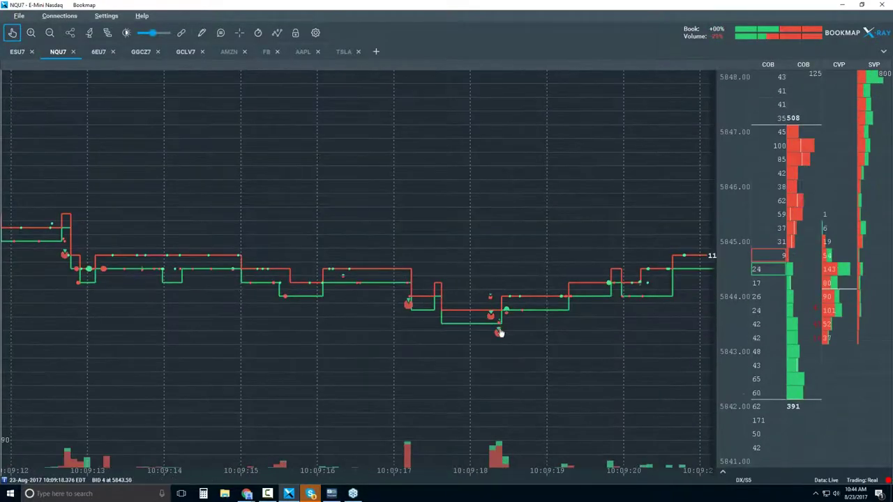
pyautogui.scroll(-4, 501, 324)
pyautogui.scroll(-4, 500, 333)
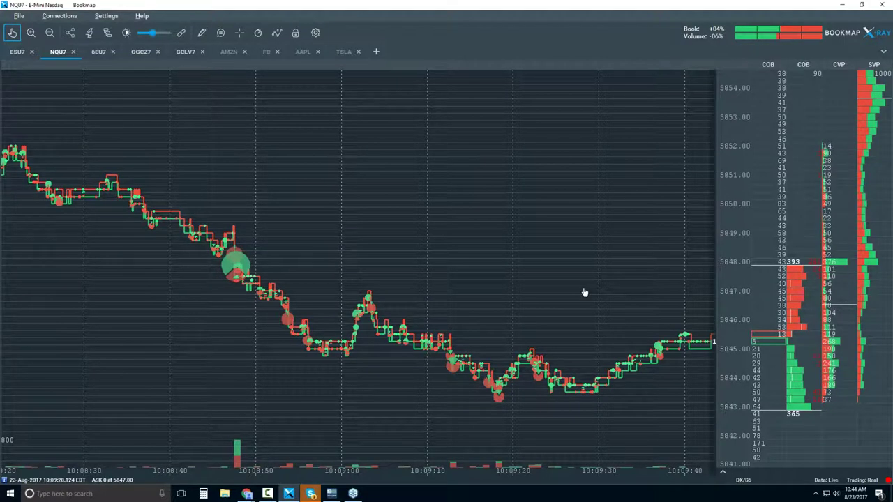
pyautogui.scroll(-2, 662, 329)
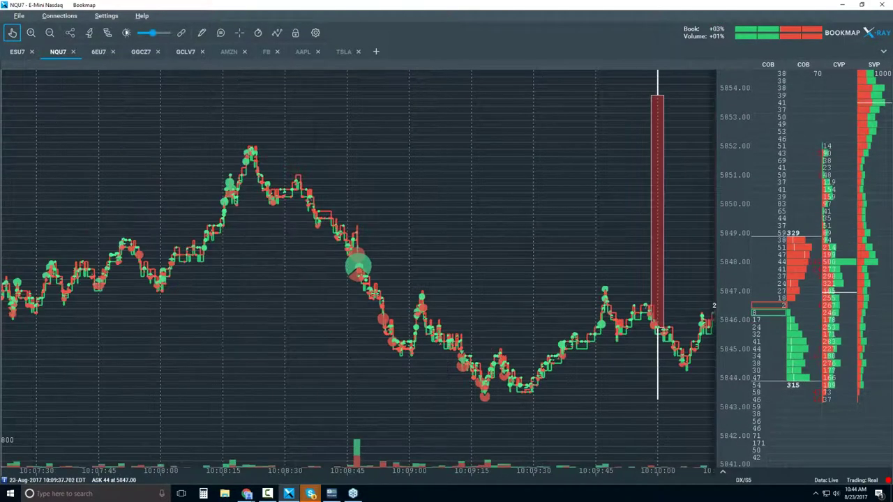
pyautogui.scroll(-5, 662, 330)
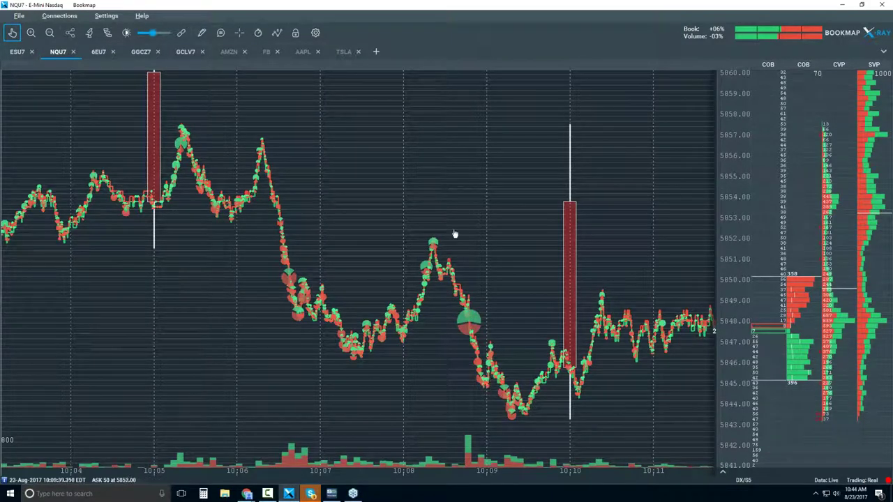
pyautogui.scroll(-3, 495, 240)
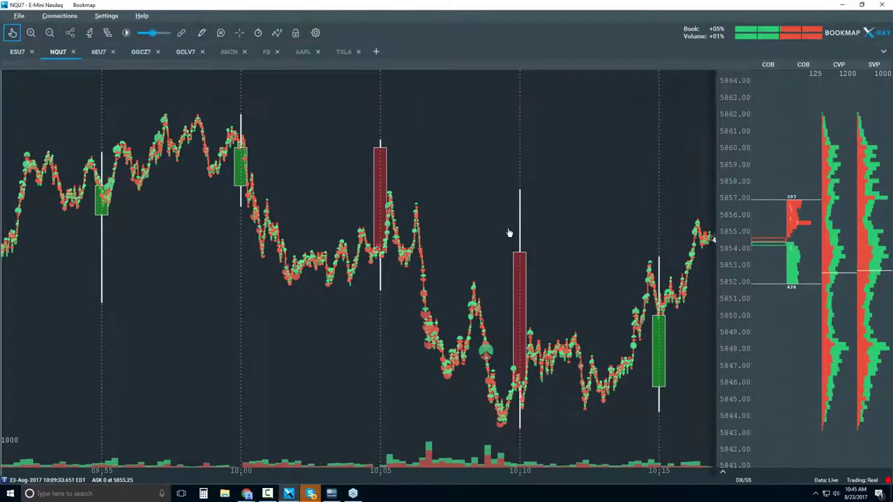
pyautogui.click(11, 35)
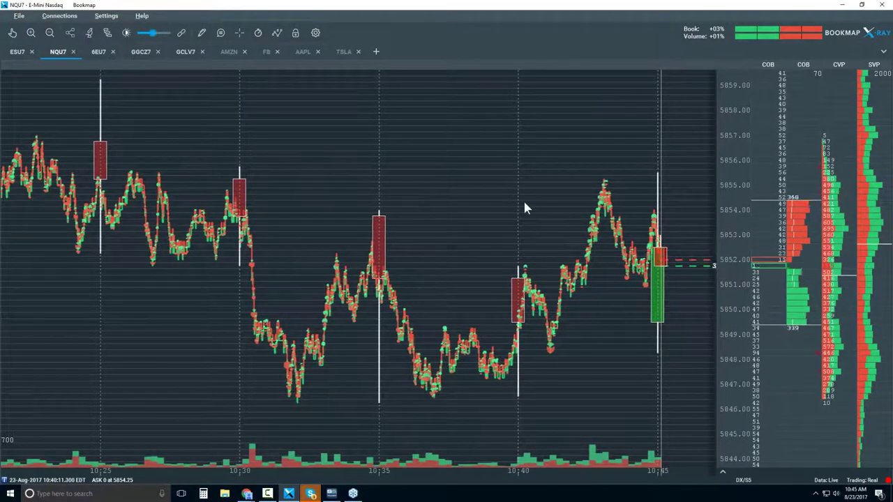
pyautogui.scroll(1, 523, 200)
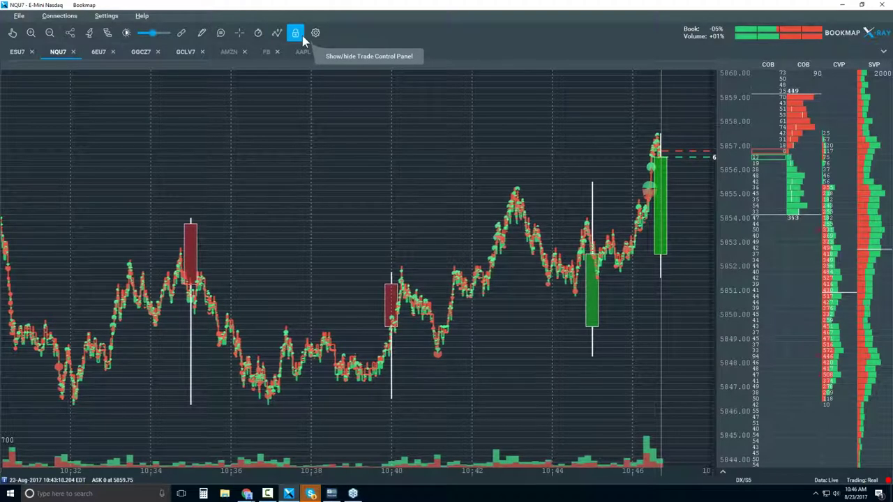
# - Turn Heatmap on for the NQU7 chart and inspect the resting liquidity around the most recent price action
pyautogui.click(277, 33)
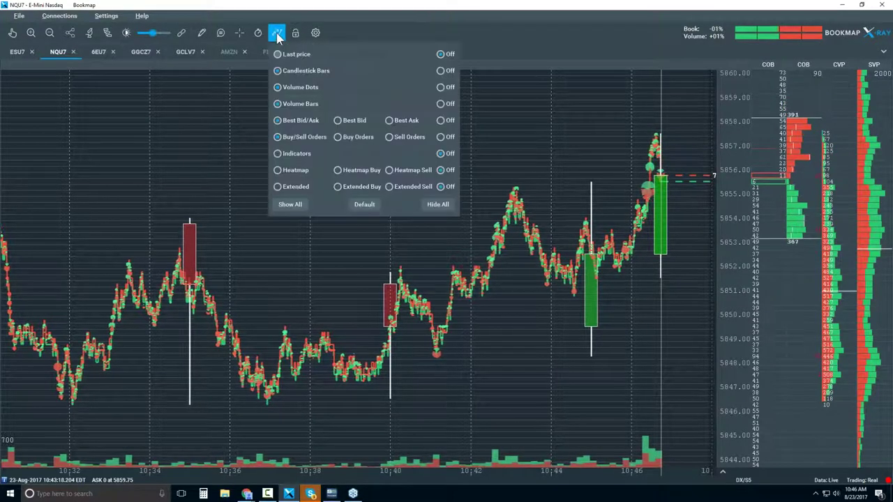
pyautogui.click(296, 171)
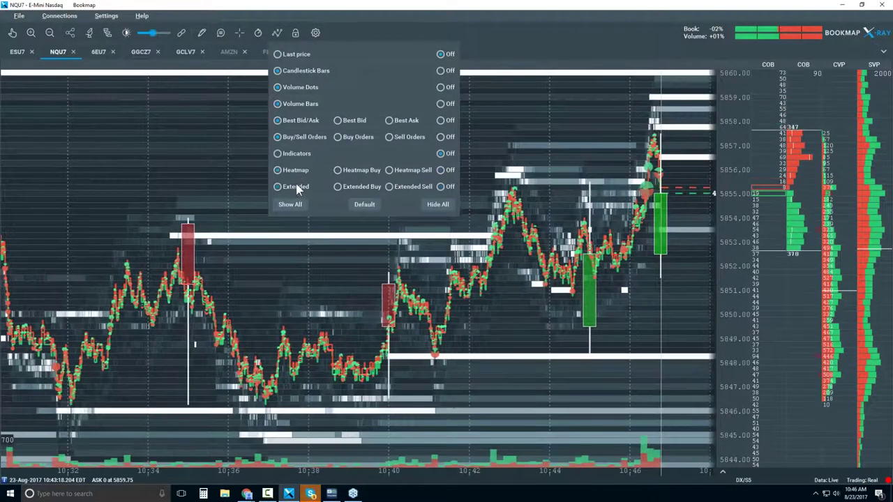
pyautogui.click(553, 88)
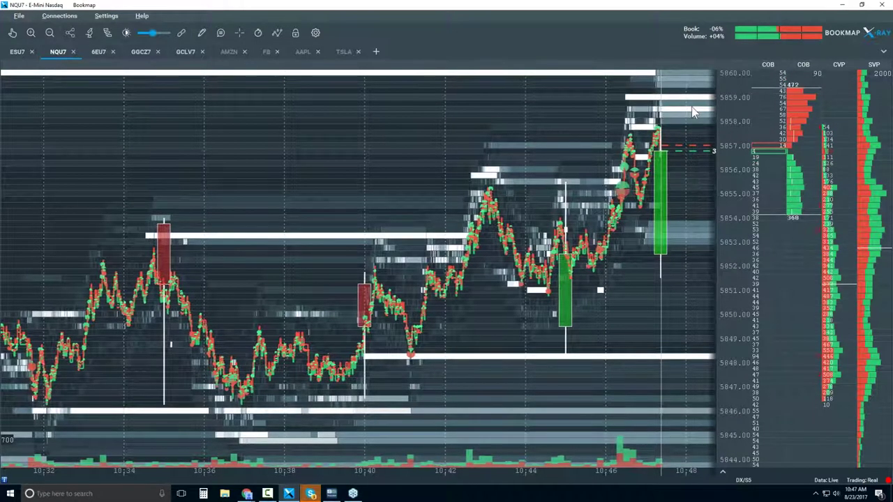
pyautogui.scroll(5, 704, 107)
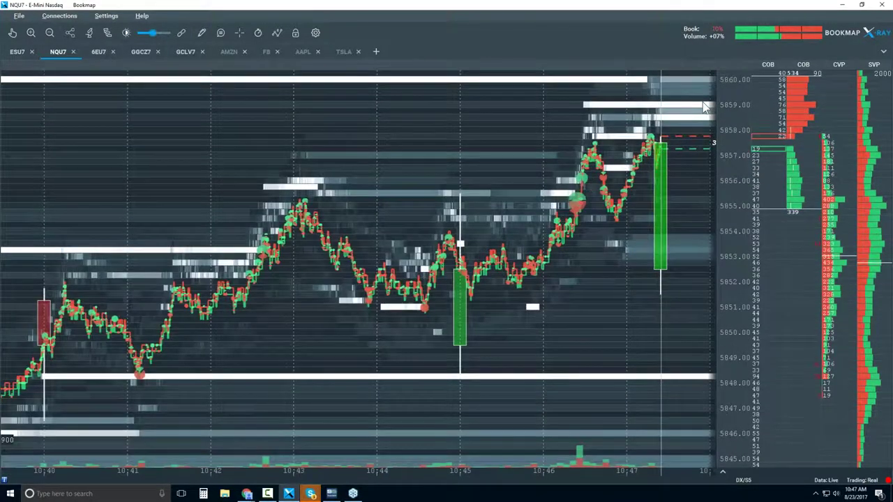
pyautogui.scroll(1, 703, 106)
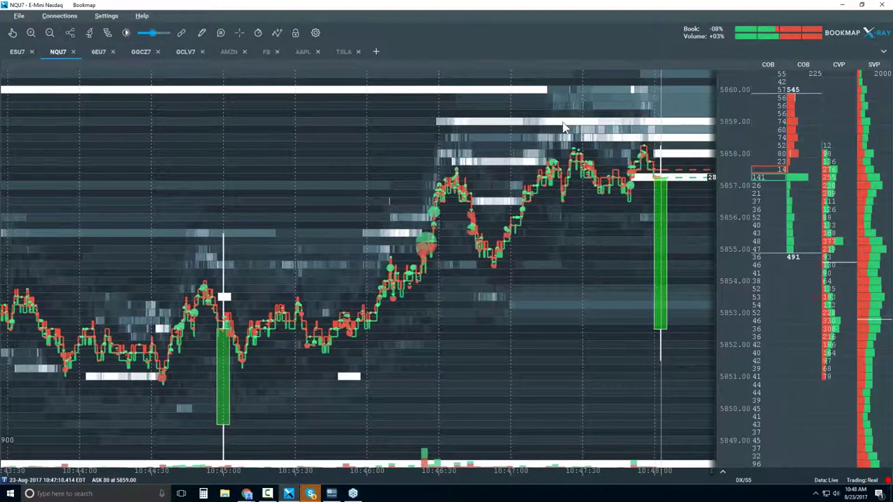
# - Turn on the chart's data tooltip and inspect the heatmap's liquidity levels across short and long time ranges of NQU7
pyautogui.click(221, 33)
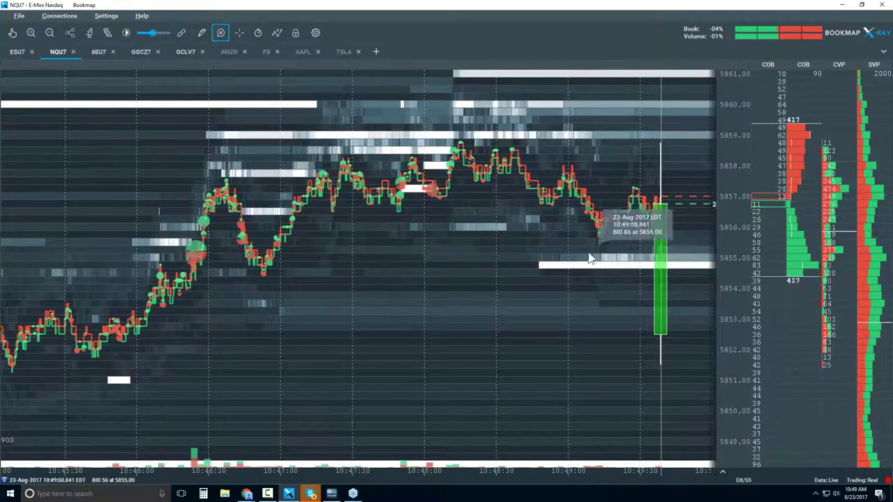
pyautogui.scroll(-3, 589, 261)
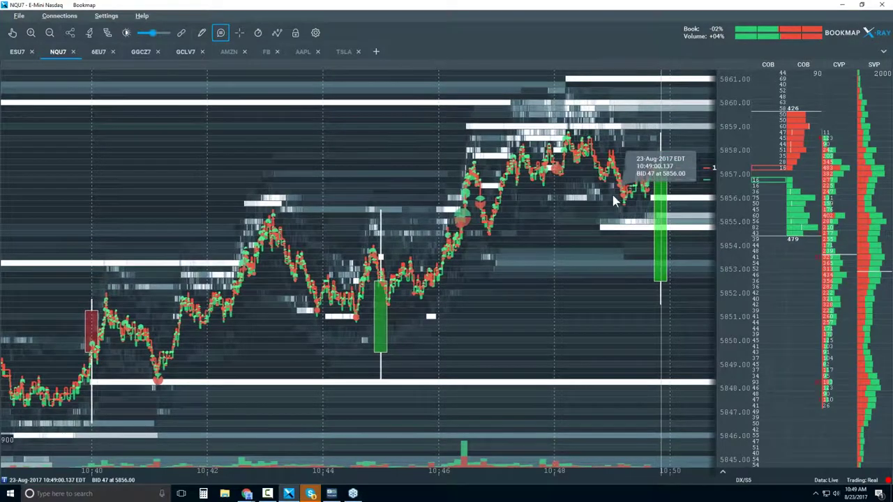
pyautogui.scroll(-3, 611, 192)
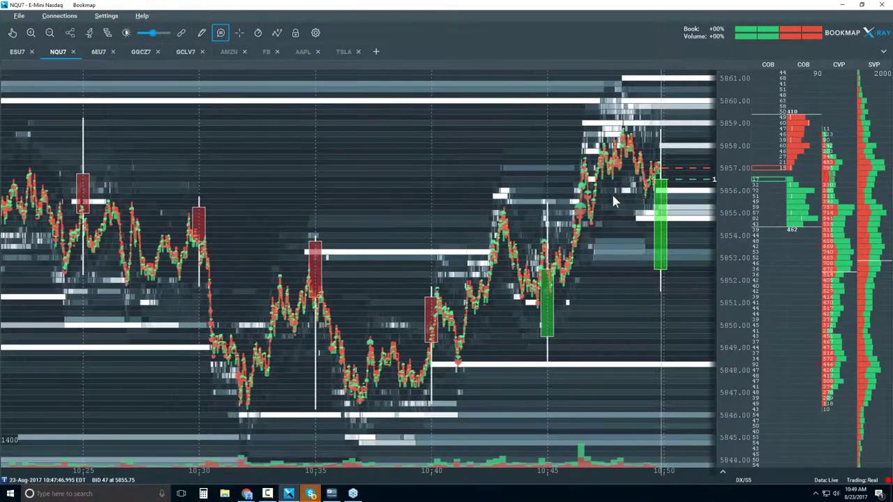
pyautogui.scroll(-4, 611, 192)
pyautogui.scroll(-2, 614, 203)
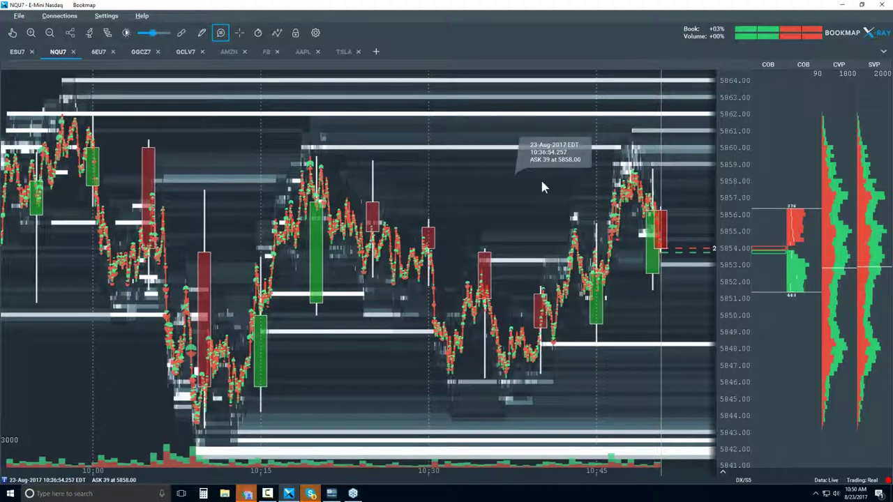
pyautogui.scroll(6, 607, 174)
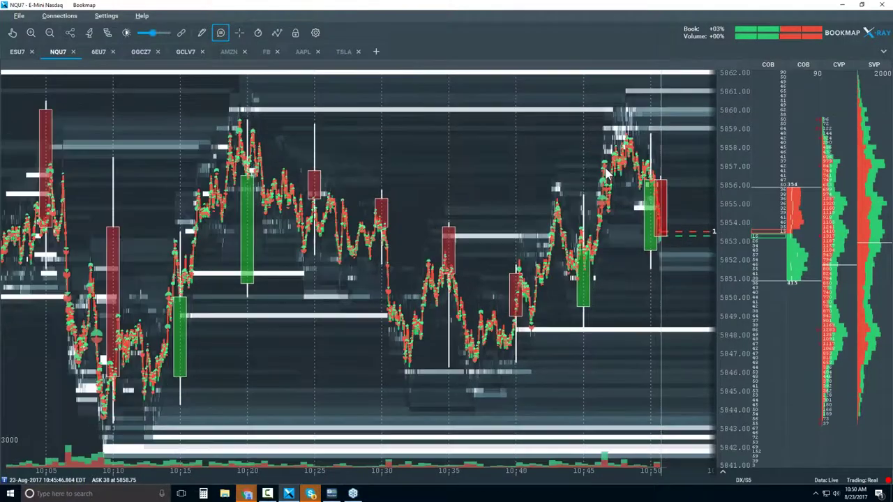
pyautogui.scroll(1, 610, 182)
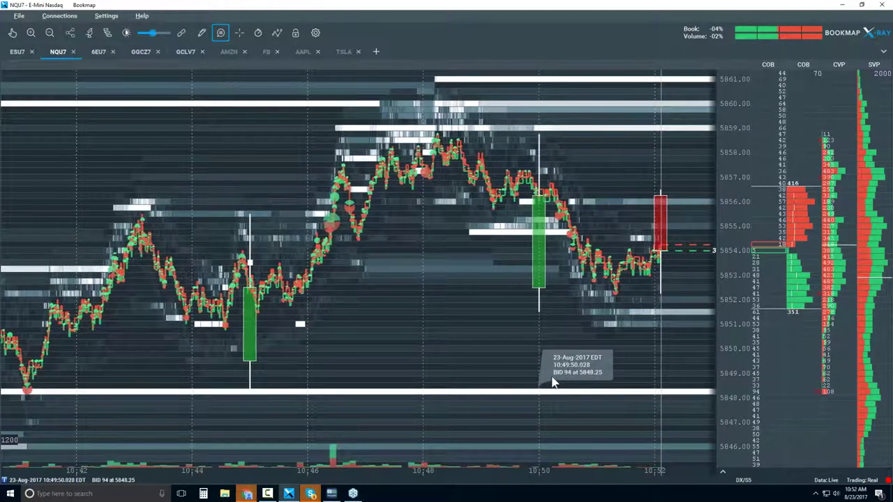
# - Show the indicator pane below the NQU7 chart and open the Volume Dots study settings beside the recent price action
pyautogui.click(723, 472)
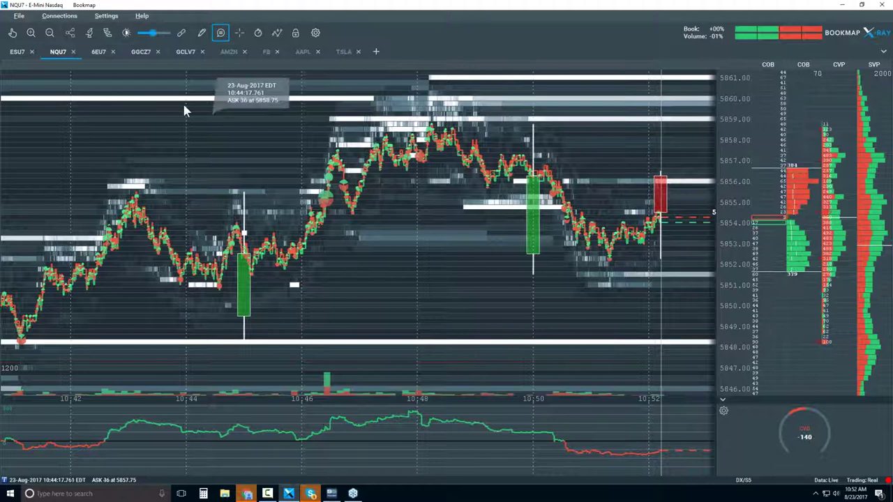
pyautogui.click(90, 35)
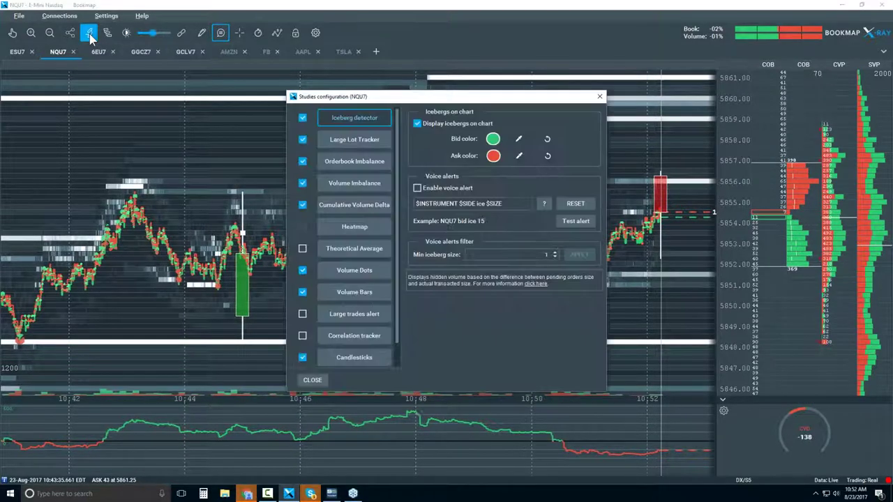
pyautogui.click(370, 269)
pyautogui.moveTo(430, 101); pyautogui.dragTo(214, 98)
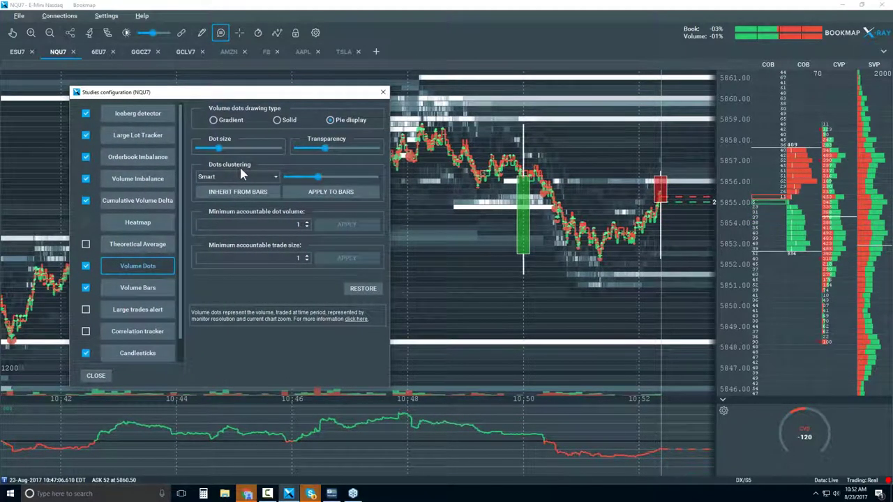
# - Try None and By time at 1 min for the Volume Dots clustering, set it to By time with 5 min, and close the settings
pyautogui.click(274, 176)
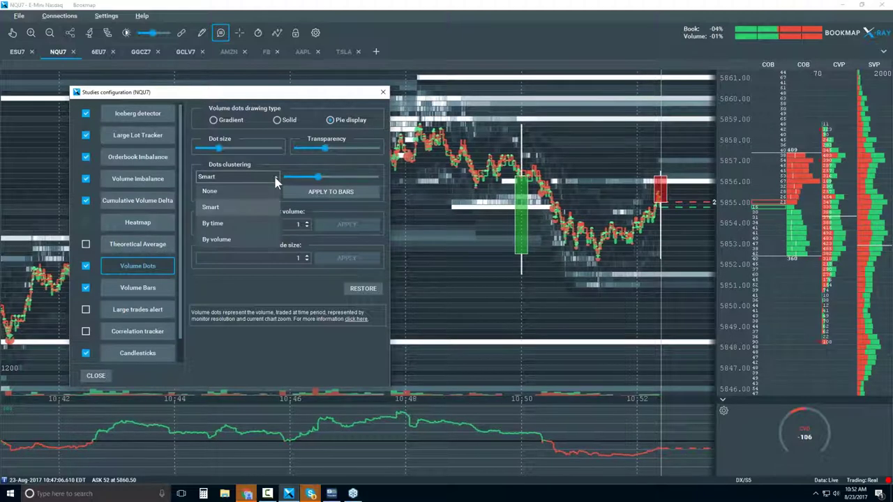
pyautogui.click(252, 191)
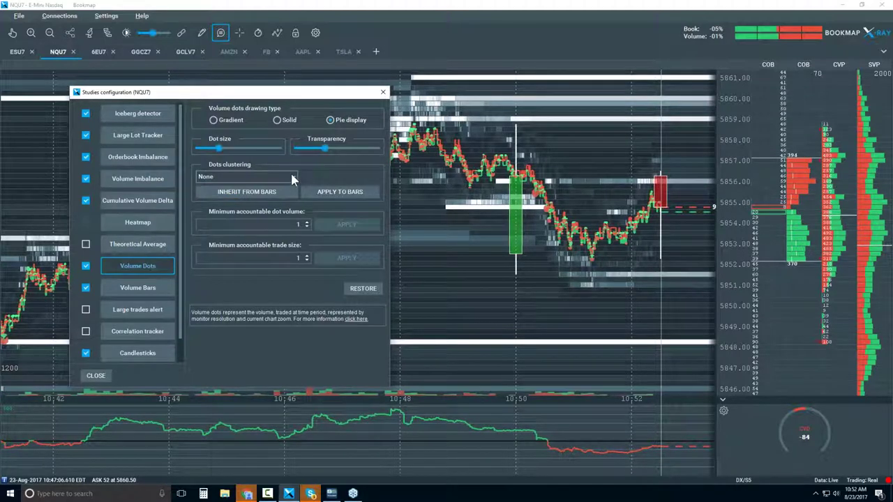
pyautogui.click(291, 177)
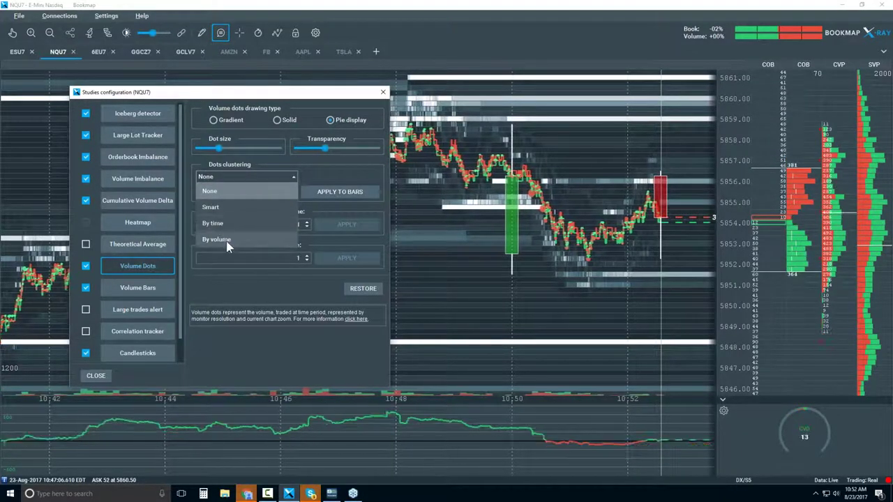
pyautogui.click(216, 223)
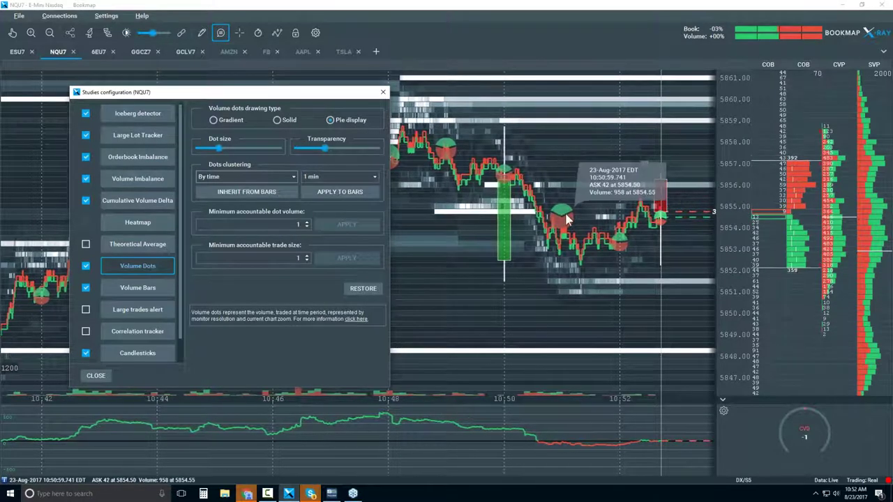
pyautogui.click(366, 175)
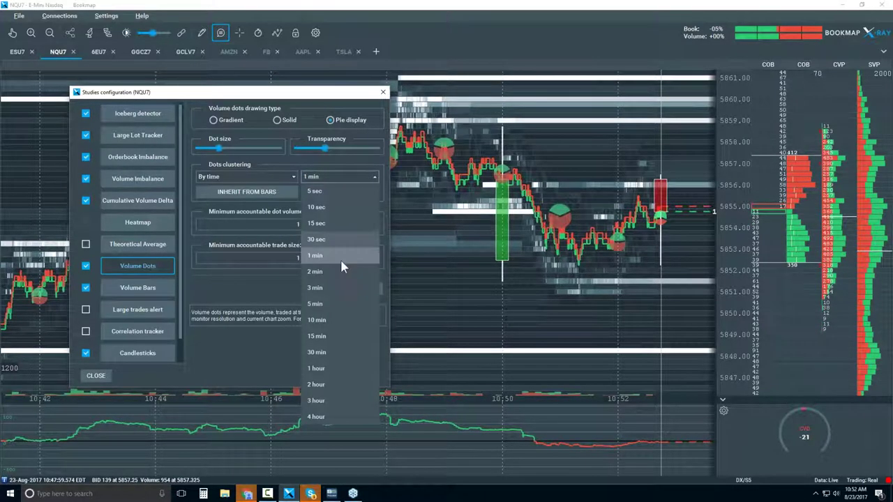
pyautogui.click(335, 307)
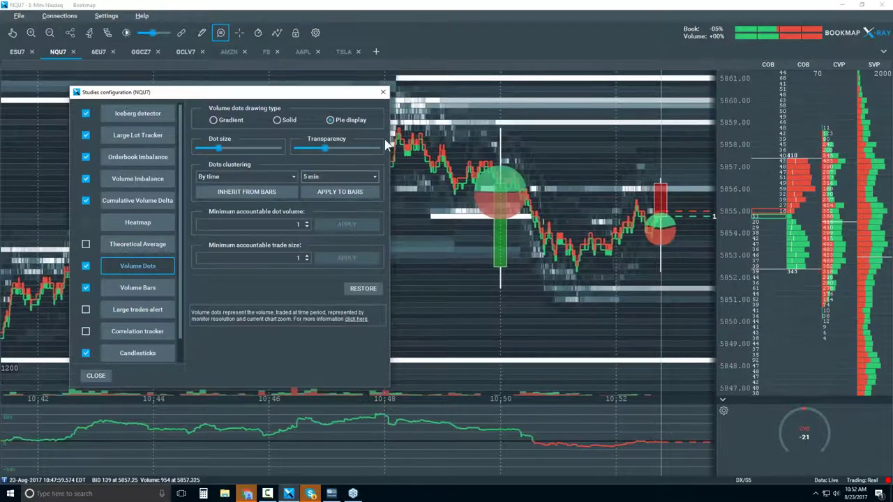
pyautogui.click(383, 92)
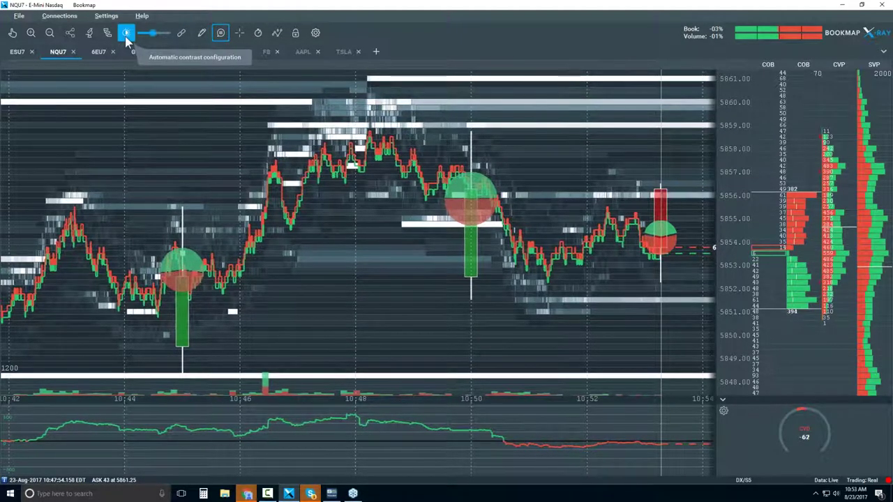
# - Switch the NQU7 Volume Dots clustering to By volume and move the settings dialog off the recent price action
pyautogui.click(277, 33)
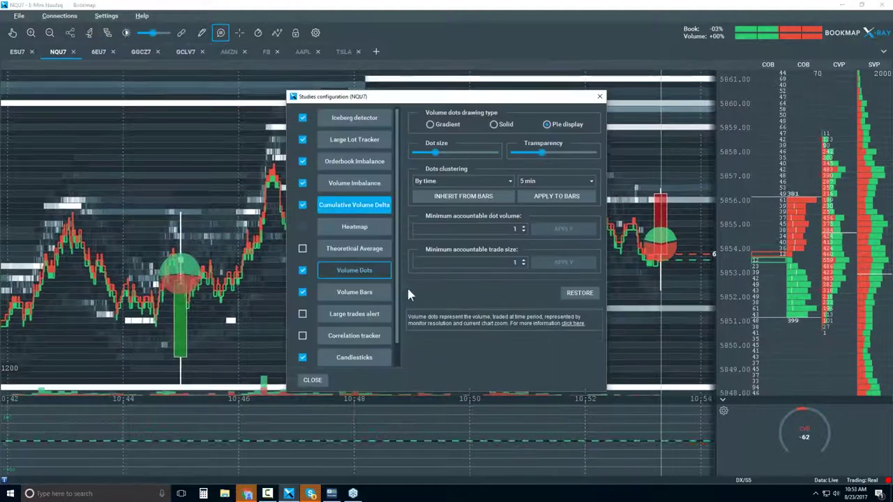
pyautogui.click(507, 182)
pyautogui.click(455, 242)
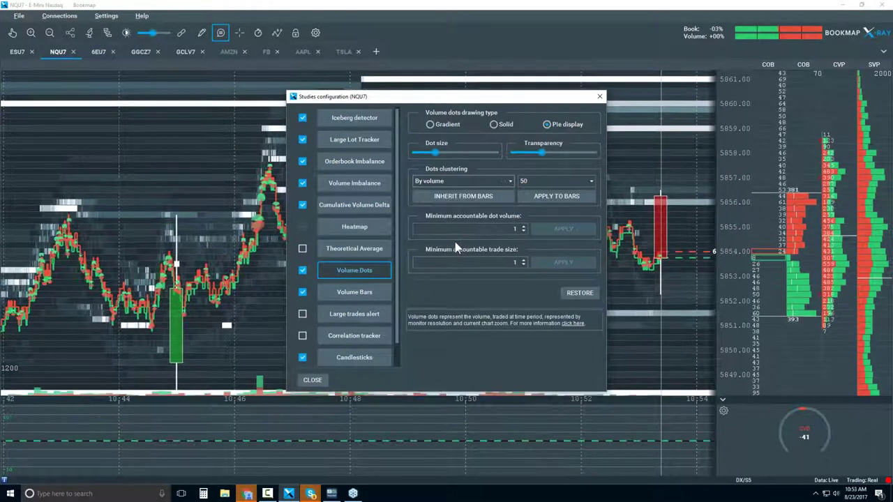
pyautogui.moveTo(439, 101); pyautogui.dragTo(245, 129)
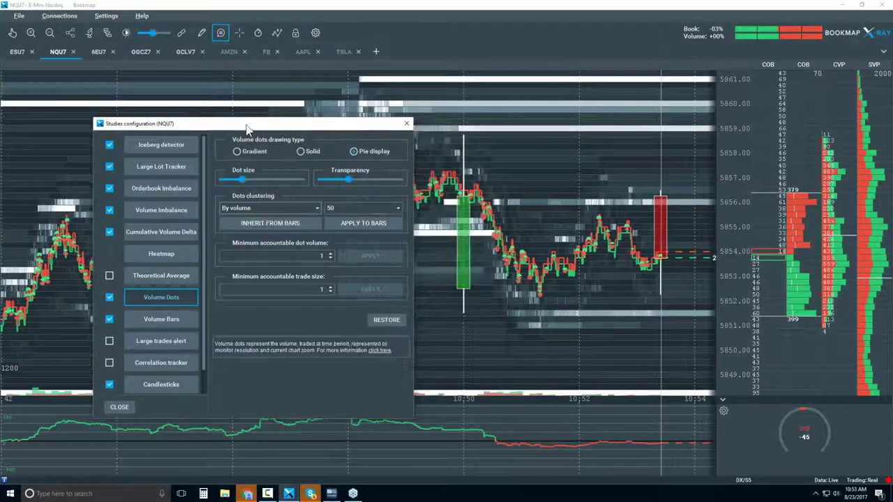
# - Set the By volume clustering of the Volume Dots to 75 and close the settings to inspect the recent dots
pyautogui.click(329, 208)
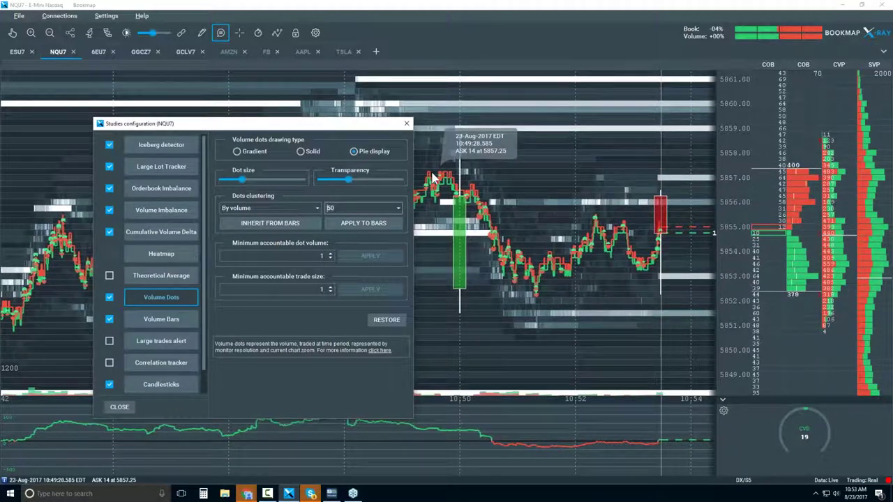
pyautogui.press('BackSpace')
pyautogui.press('BackSpace')
pyautogui.write('7')
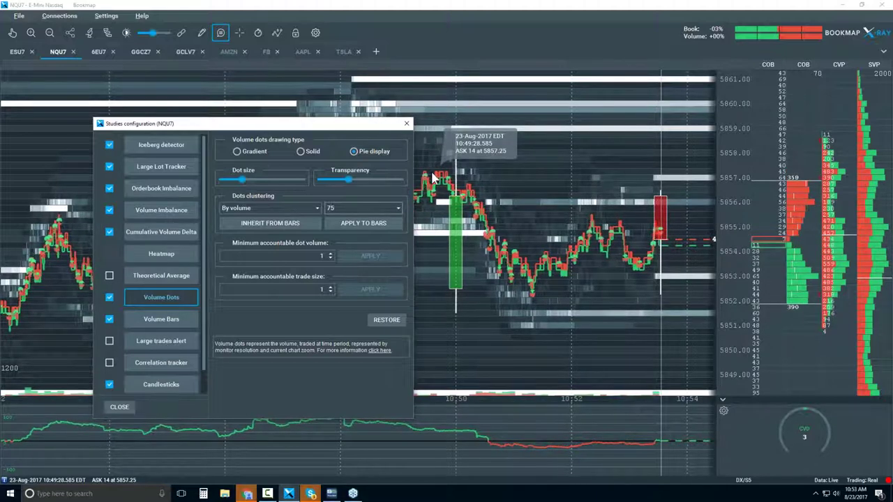
pyautogui.press('Escape')
pyautogui.scroll(5, 469, 200)
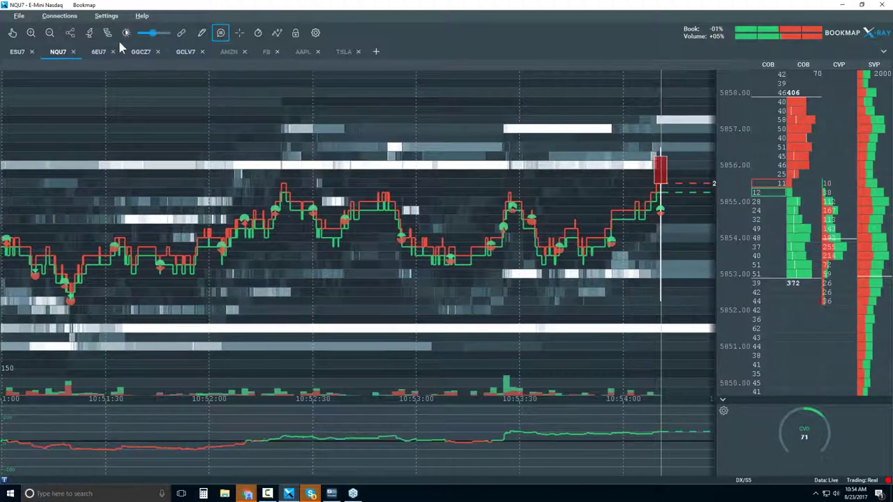
# - Set the Volume Dots clustering to Smart and close the settings to view the dots over a longer time range
pyautogui.click(92, 35)
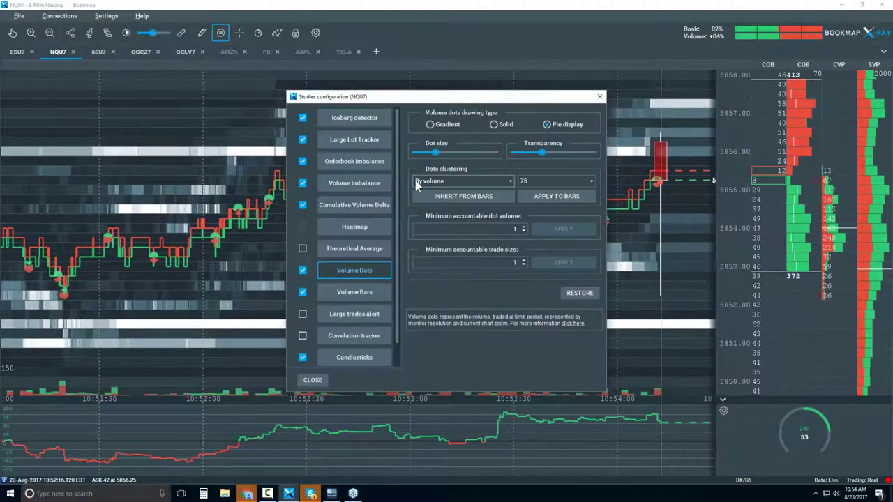
pyautogui.click(467, 180)
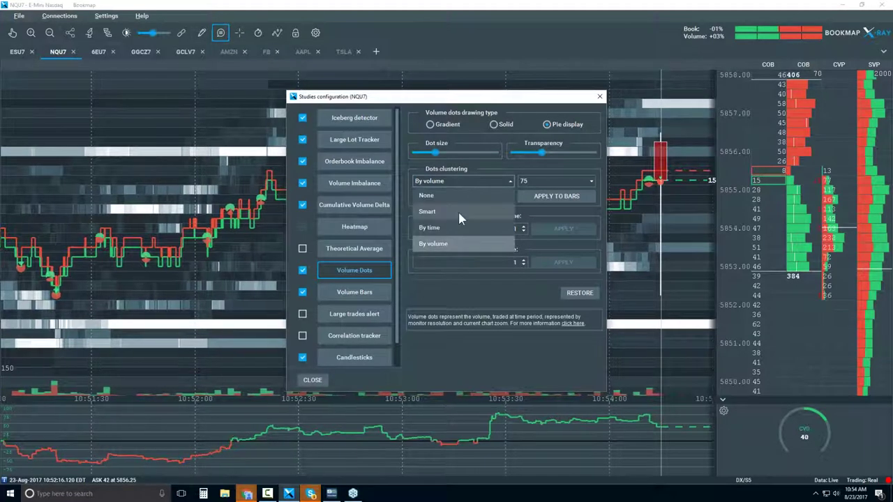
pyautogui.click(459, 214)
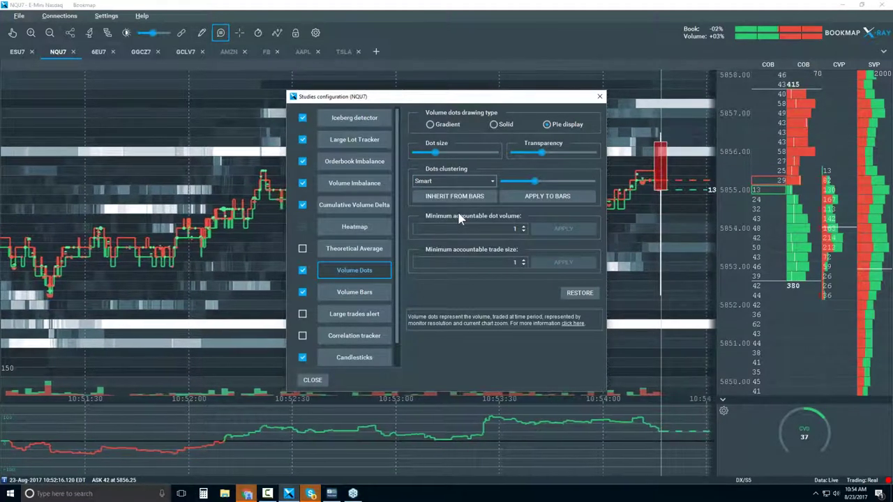
pyautogui.click(599, 98)
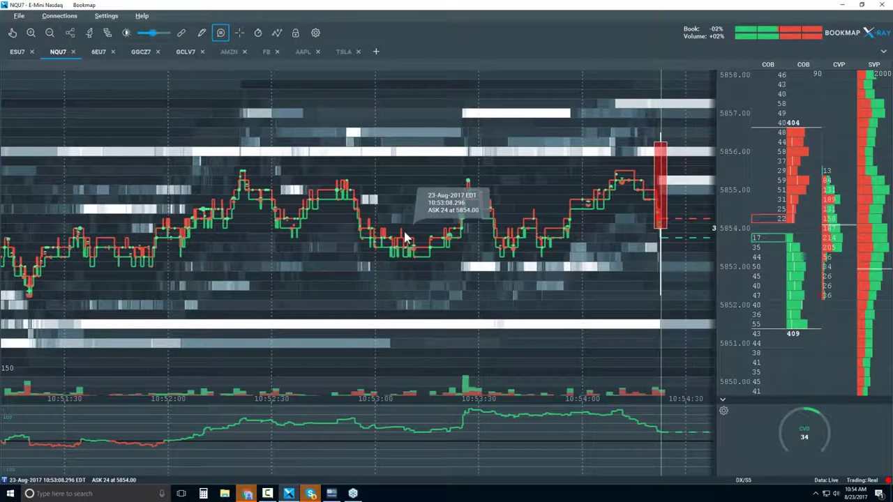
pyautogui.scroll(-2, 401, 238)
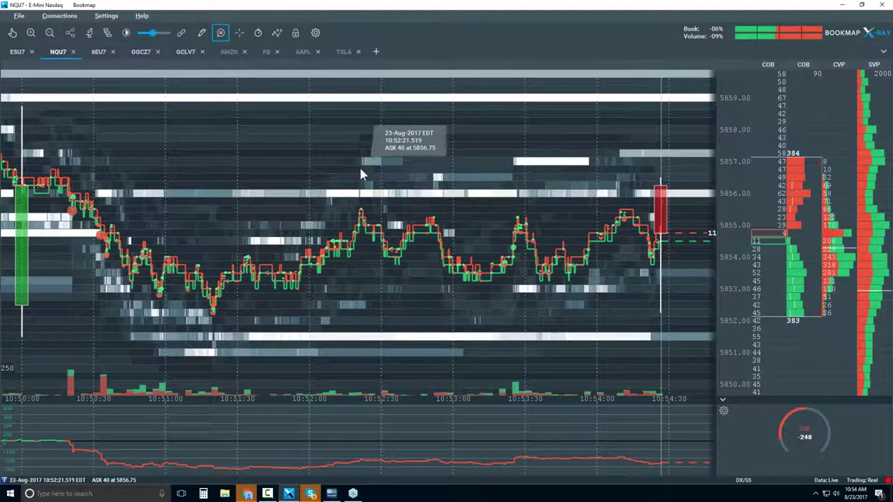
# - Lower the Smart clustering level slightly, set the minimum accountable trade size for Volume Dots to 10, and close the settings
pyautogui.click(108, 33)
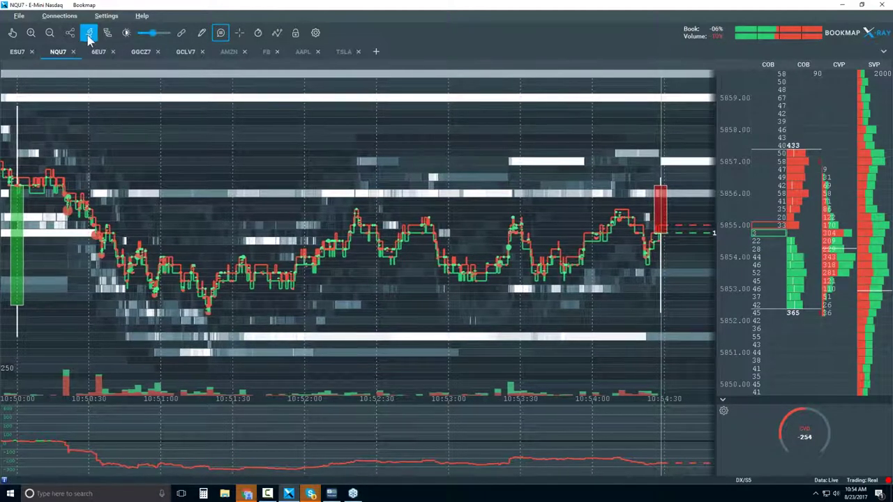
pyautogui.click(107, 33)
pyautogui.moveTo(534, 181)
pyautogui.mouseDown()
pyautogui.moveTo(555, 181)
pyautogui.moveTo(522, 183)
pyautogui.moveTo(531, 183)
pyautogui.mouseUp()
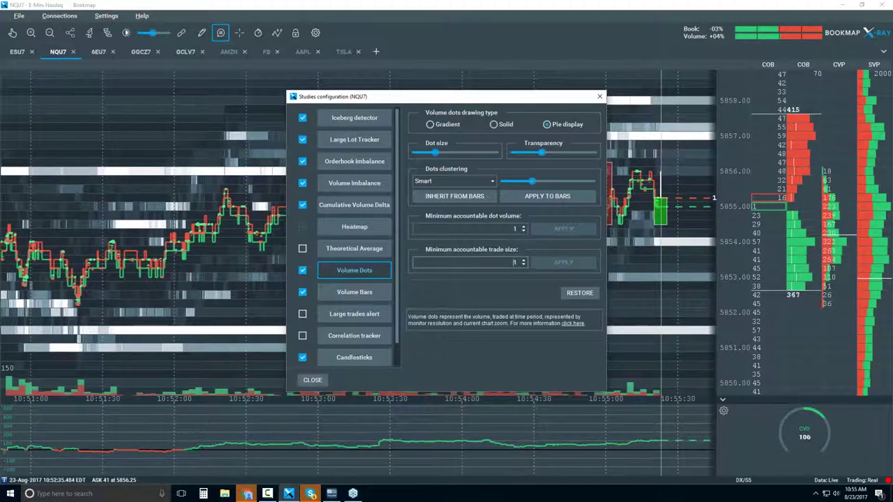
pyautogui.write('0')
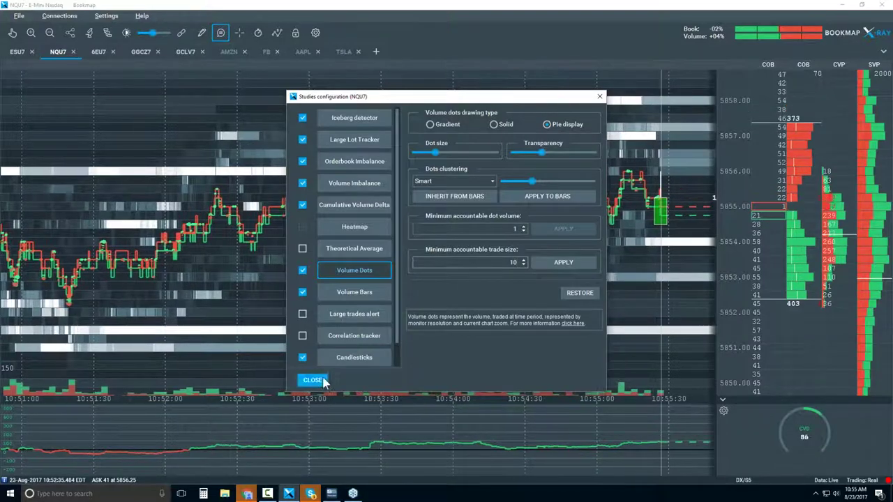
pyautogui.click(318, 380)
pyautogui.scroll(-5, 435, 249)
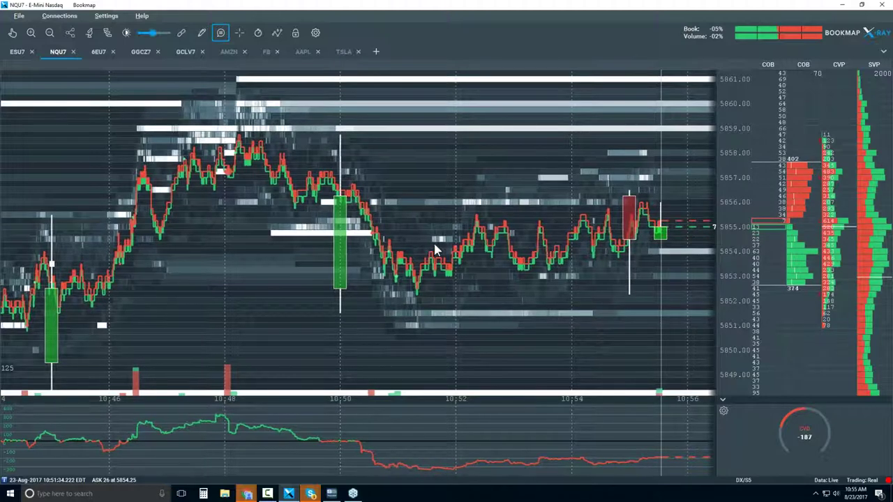
# - Reopen the Volume Dots settings and apply a minimum accountable trade size of 5
pyautogui.moveTo(434, 249)
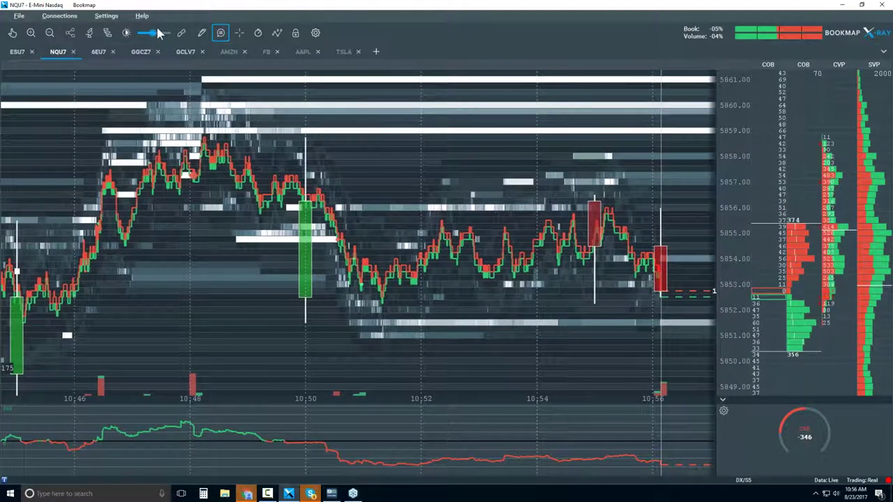
pyautogui.click(89, 33)
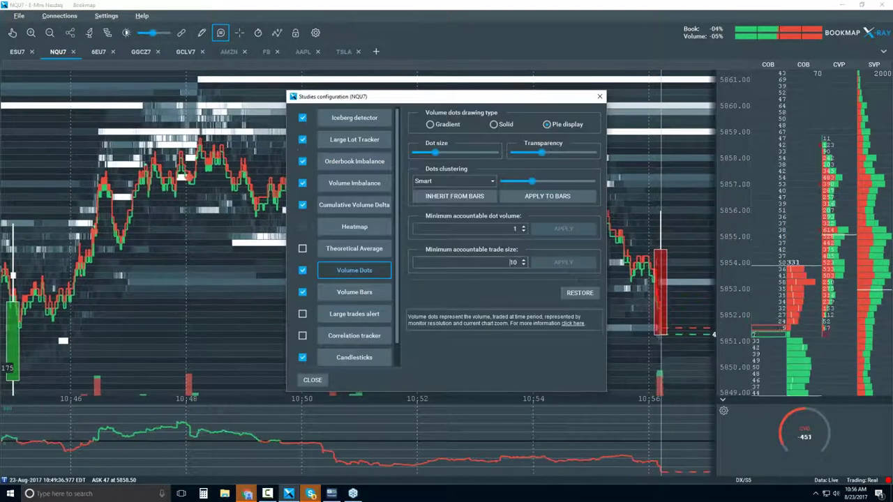
pyautogui.press('BackSpace')
pyautogui.press('BackSpace')
pyautogui.write('5')
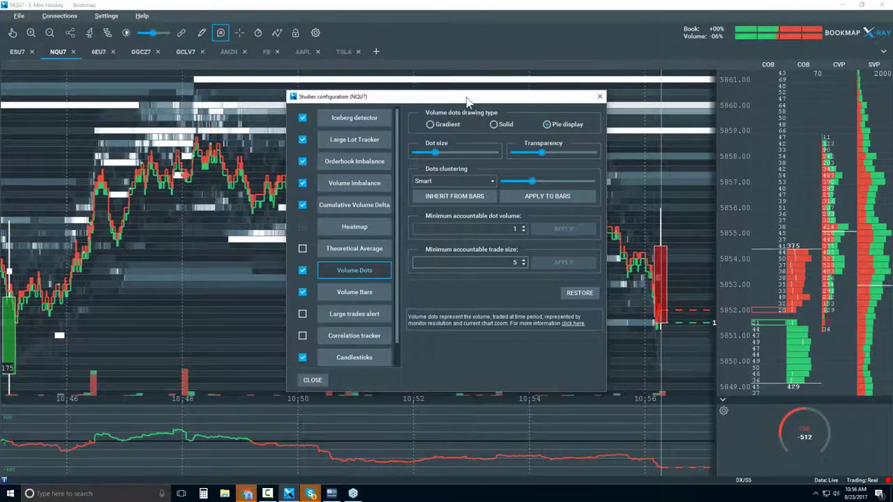
# - Set the Volume Dots clustering to None and the minimum accountable trade size to 1, keeping the dialog clear of recent prices
pyautogui.moveTo(466, 97); pyautogui.dragTo(454, 96)
pyautogui.click(480, 183)
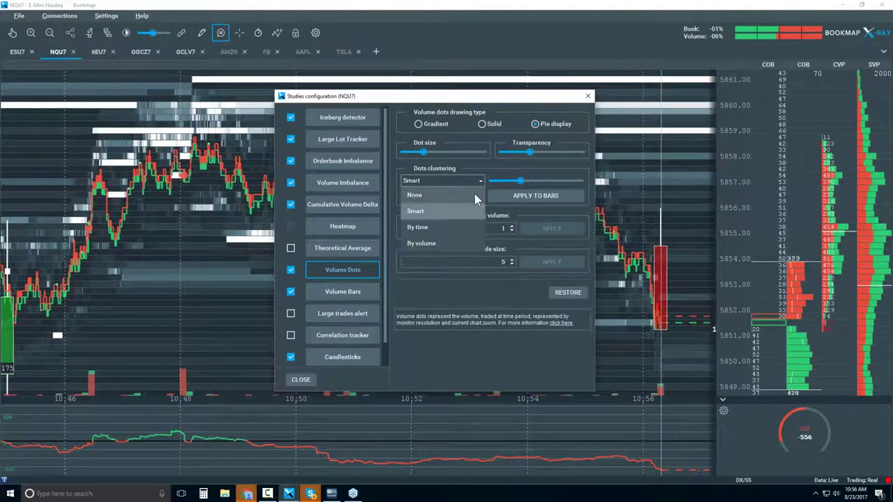
pyautogui.click(474, 195)
pyautogui.moveTo(534, 96); pyautogui.dragTo(410, 120)
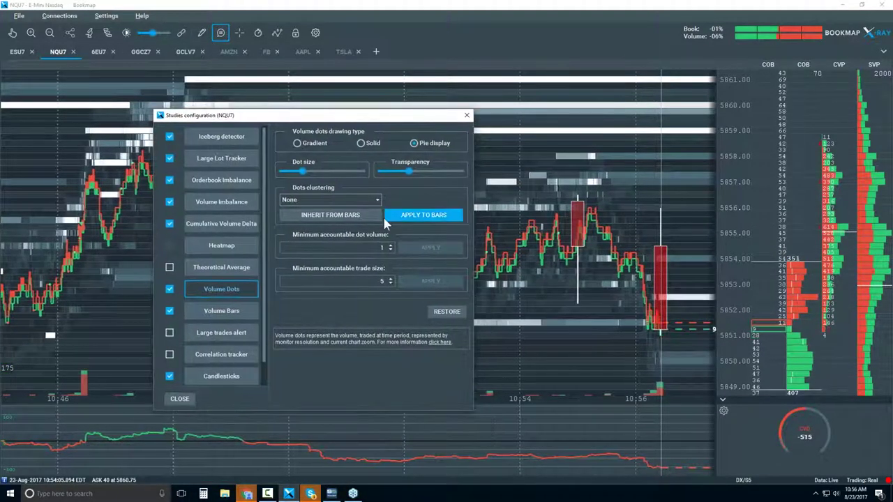
pyautogui.click(389, 282)
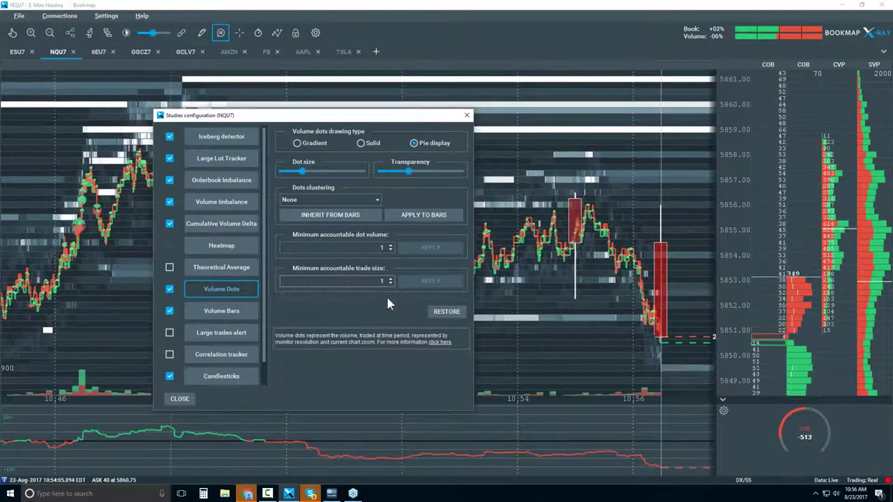
# - Return the Volume Dots clustering to Smart, restore the study's default settings and close the dialog
pyautogui.click(345, 200)
pyautogui.click(349, 233)
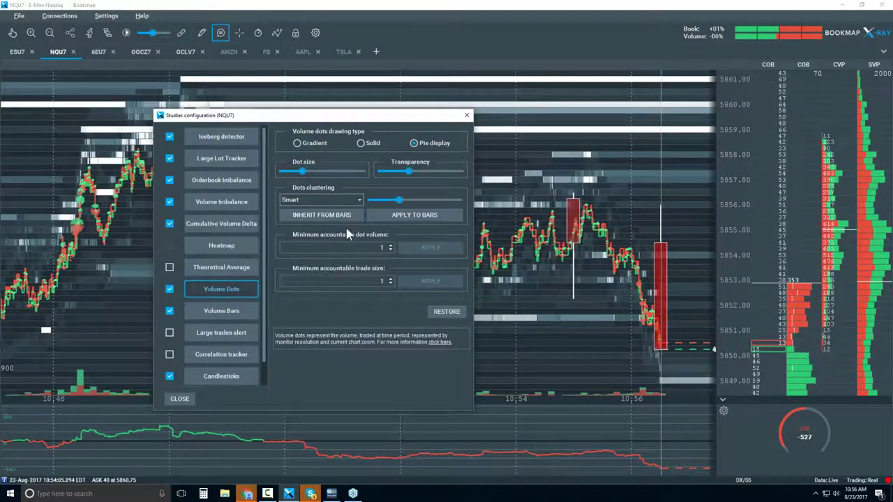
pyautogui.click(447, 312)
pyautogui.click(180, 399)
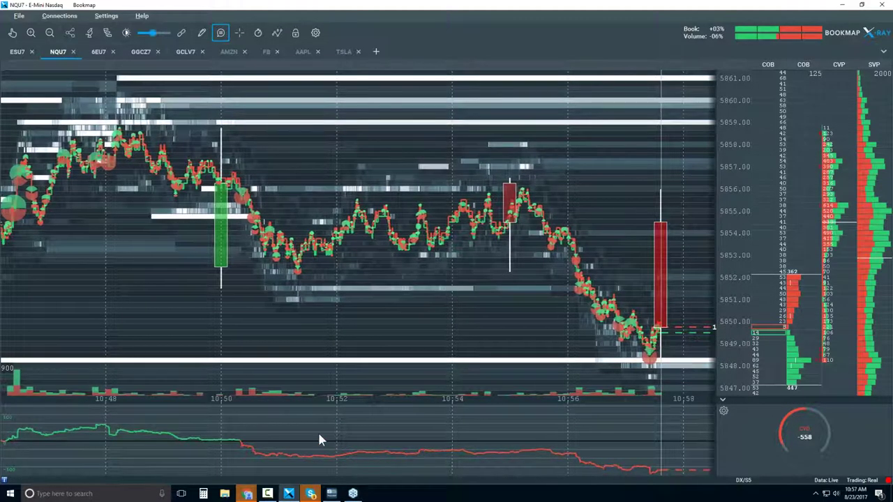
# - Open the Cumulative Volume Delta settings above the indicator pane and set the CVD indicator range to Session range
pyautogui.moveTo(168, 162)
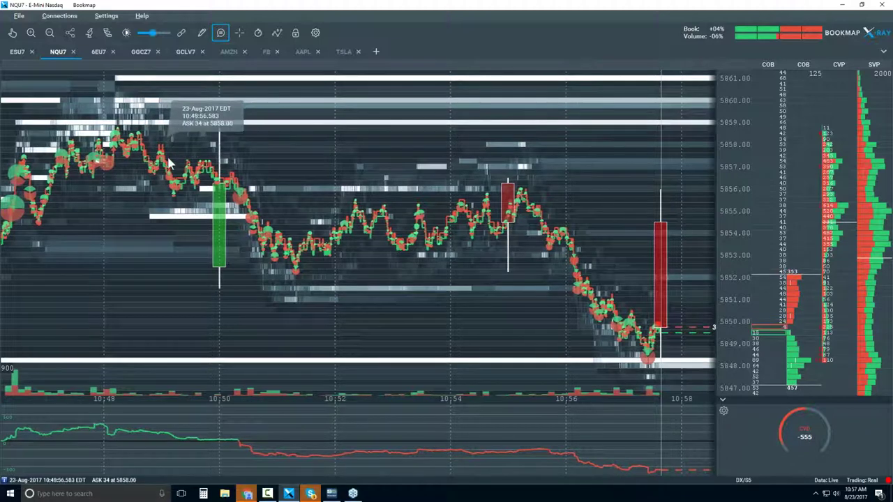
pyautogui.click(89, 32)
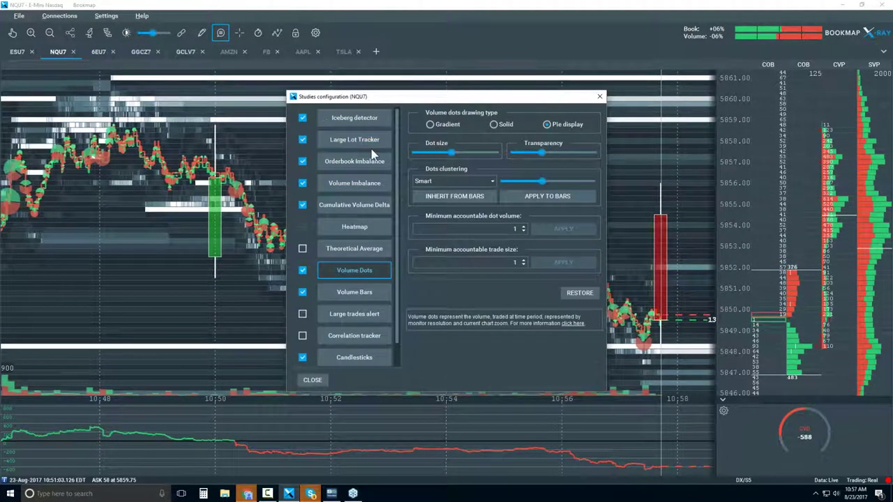
pyautogui.click(368, 202)
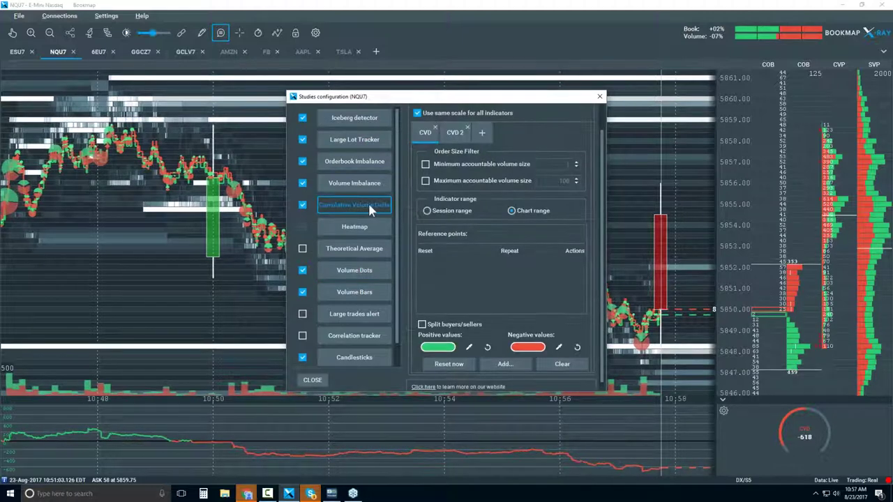
pyautogui.moveTo(469, 99); pyautogui.dragTo(396, 88)
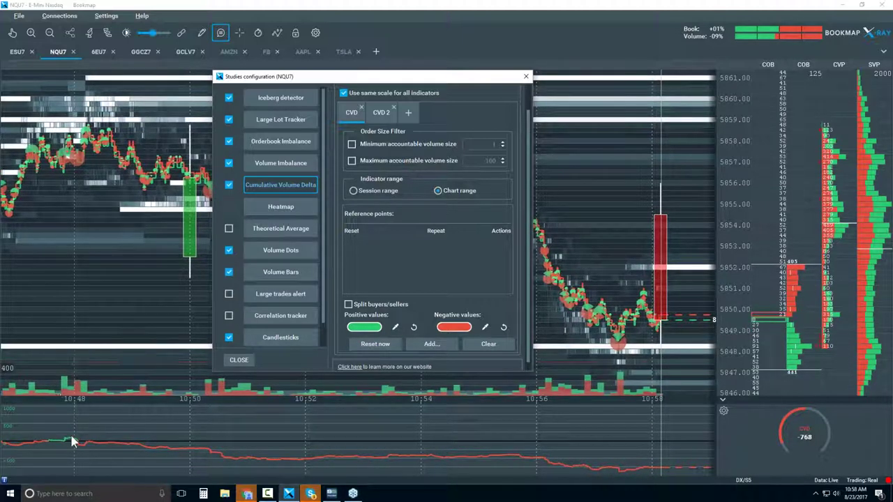
pyautogui.moveTo(509, 455)
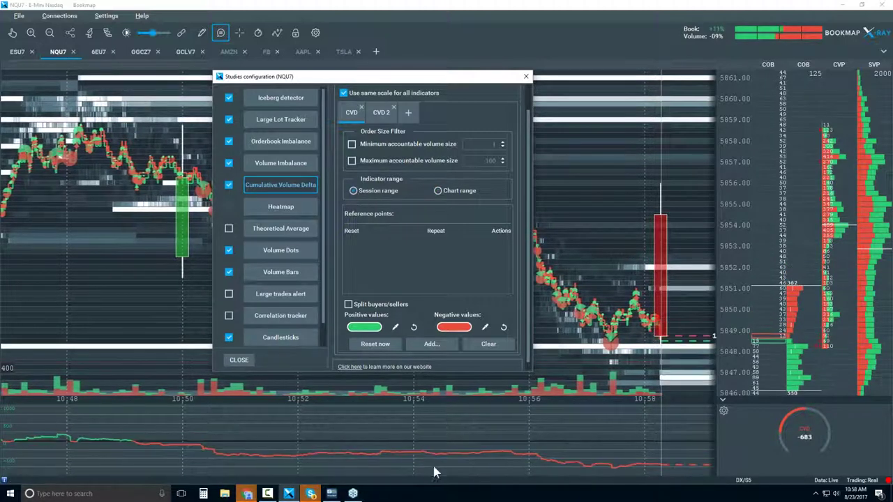
pyautogui.moveTo(435, 452)
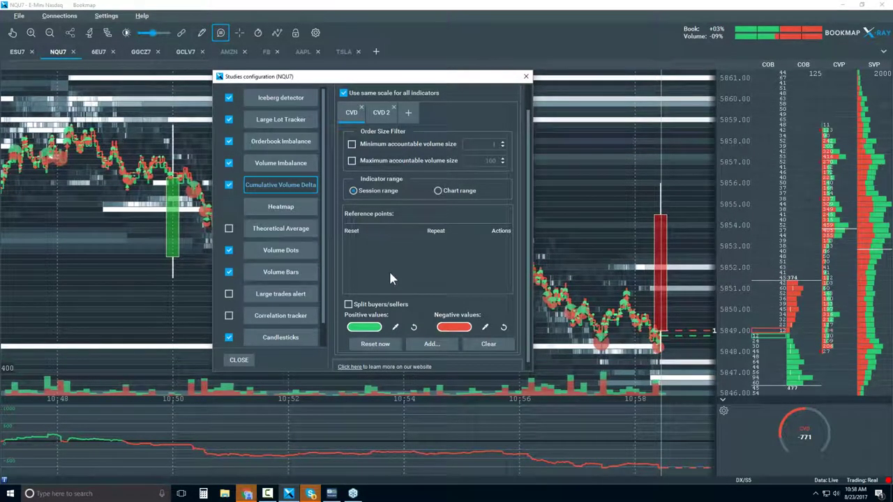
# - Try Split buyers/sellers and an immediate reset point for the CVD indicator, turning the split off and deleting the reset point
pyautogui.click(348, 305)
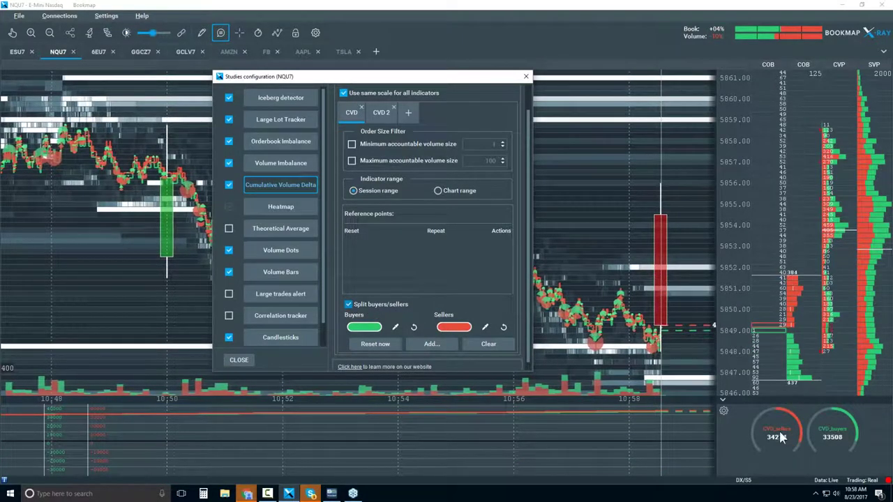
pyautogui.click(348, 305)
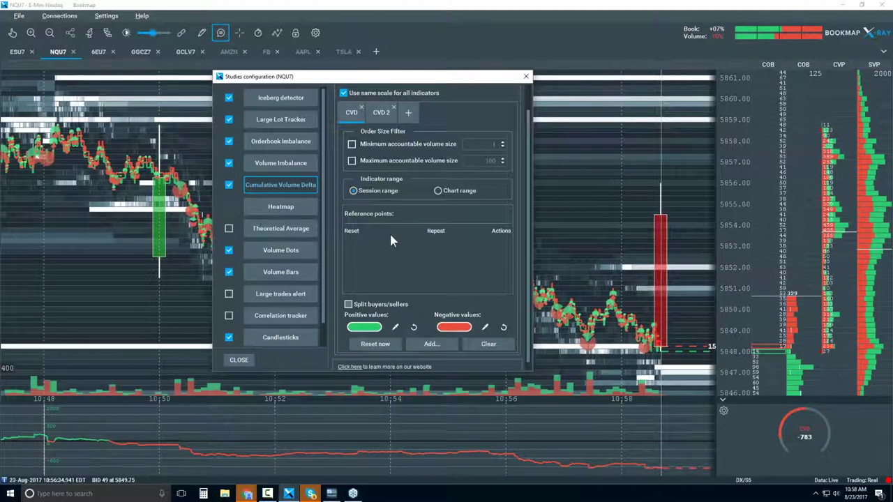
pyautogui.click(376, 344)
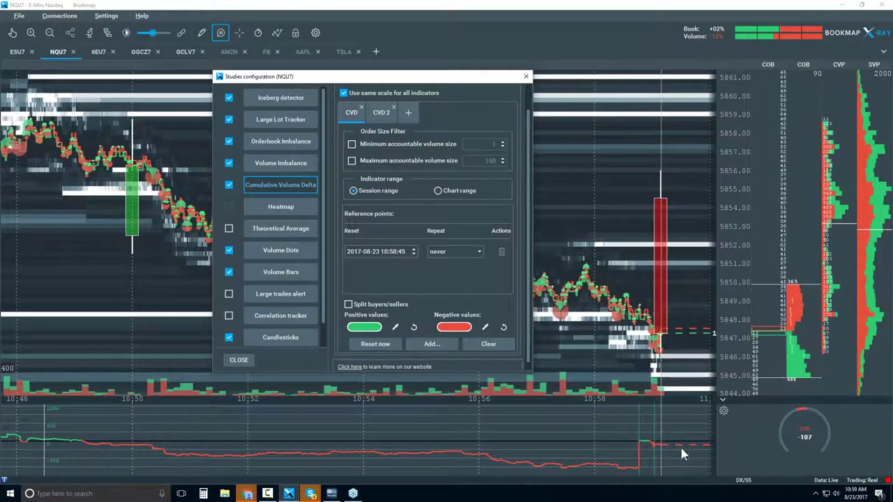
pyautogui.click(501, 249)
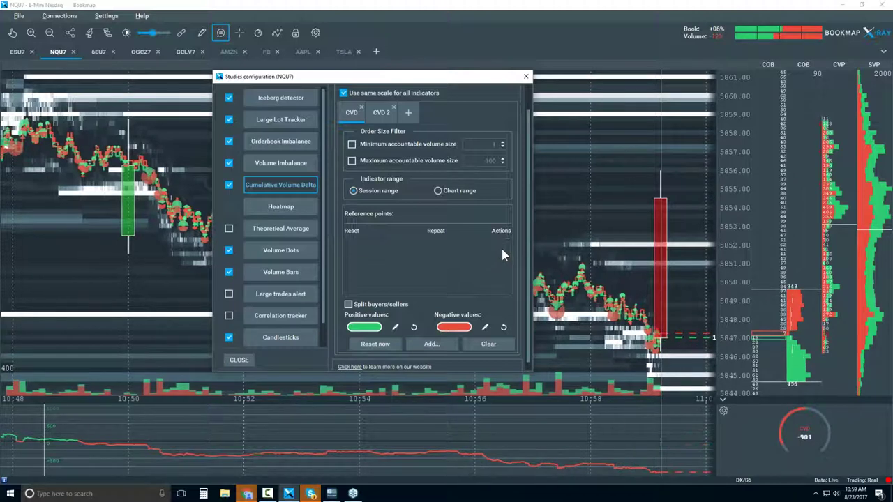
# - Set the CVD indicator range to Chart range and open the settings of the CVD 2 indicator
pyautogui.click(450, 192)
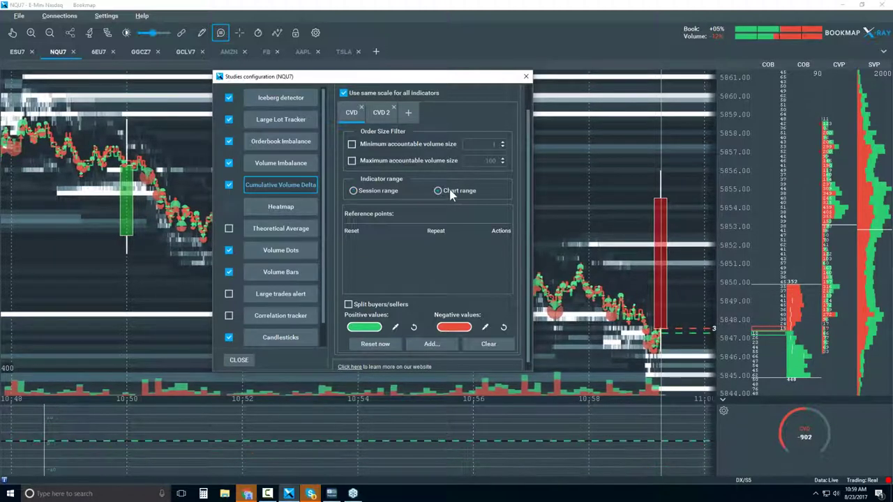
pyautogui.click(381, 116)
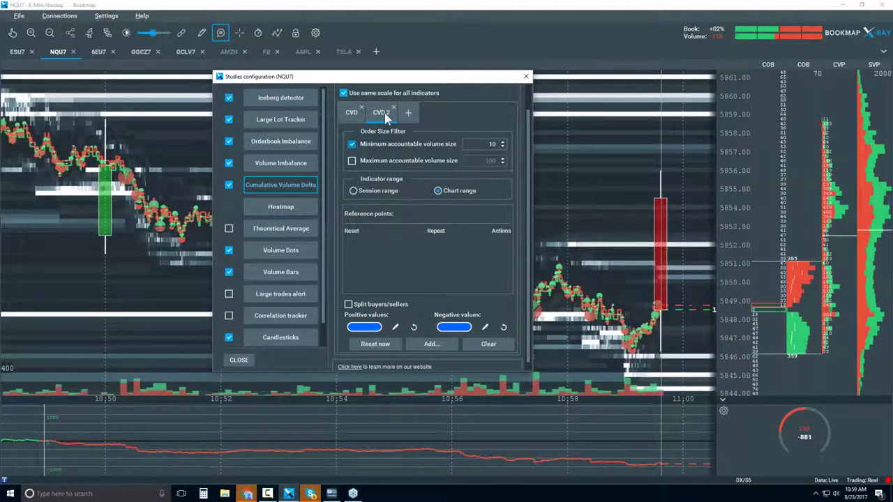
# - Close the studies configuration and show CVD 2 as both a line and a widget in the indicator pane
pyautogui.click(527, 77)
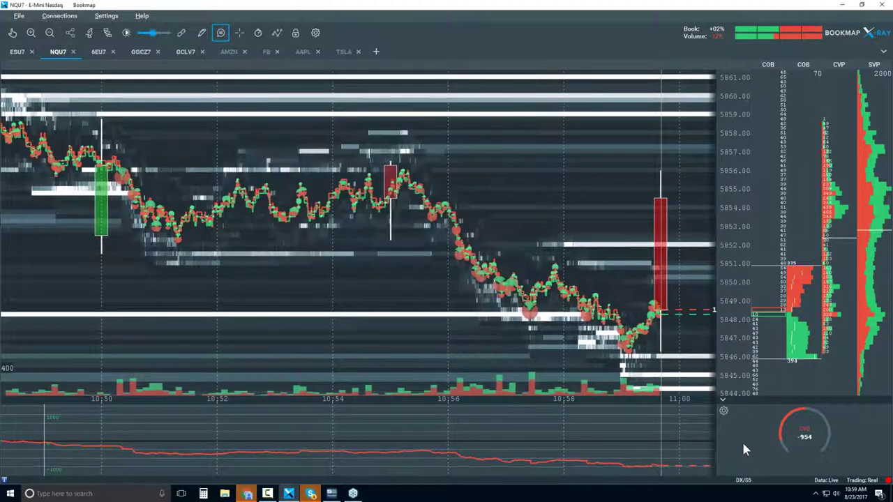
pyautogui.moveTo(724, 412)
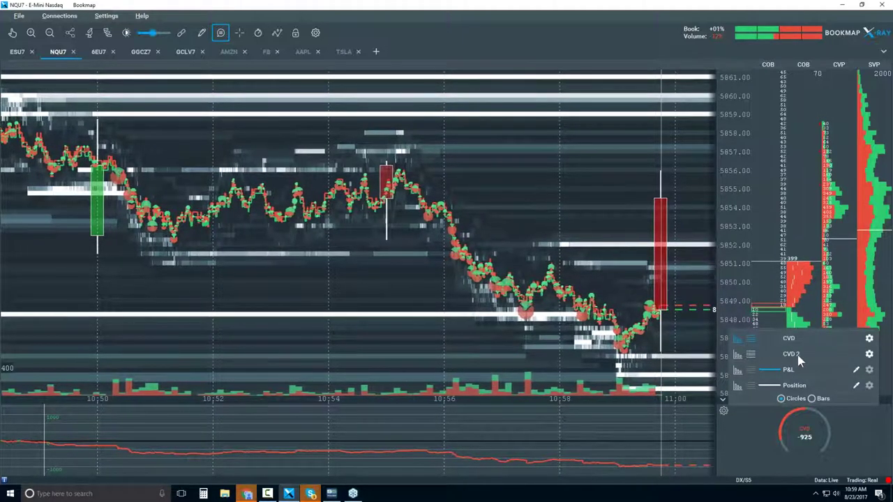
pyautogui.click(737, 356)
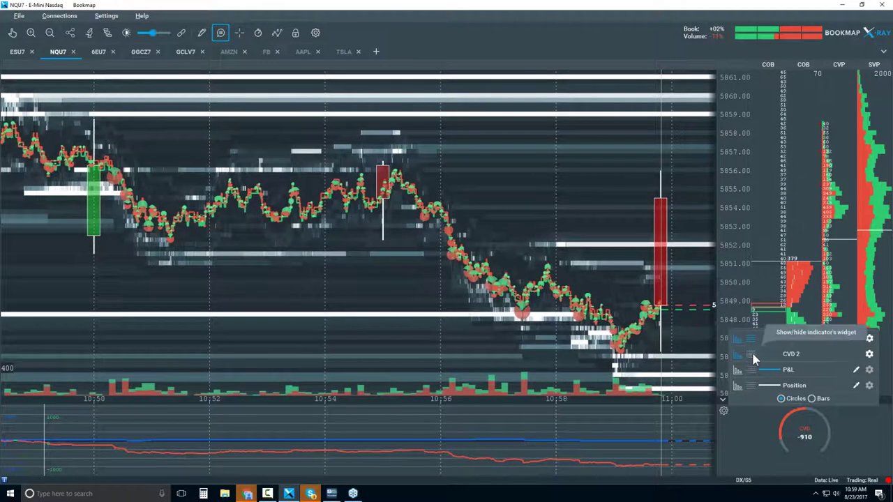
pyautogui.click(751, 351)
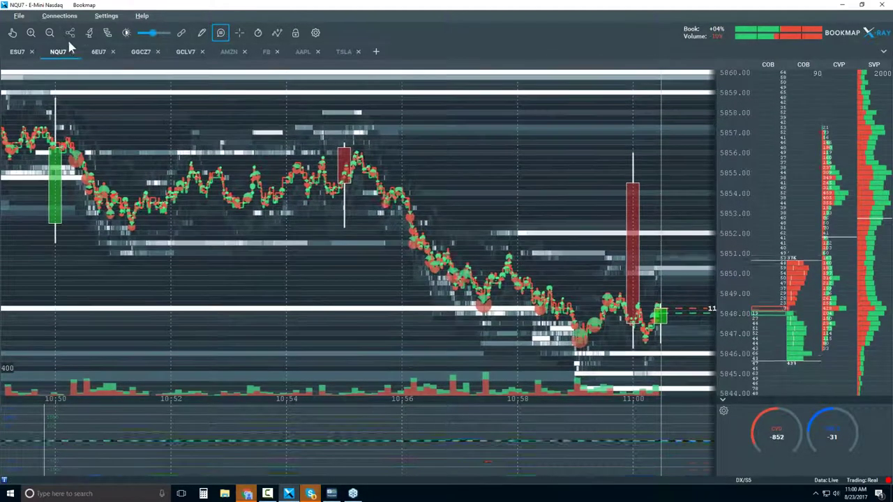
# - Review the API add-ons configuration for NQU7 with its Chase, Escape and Execute strategies, and close it
pyautogui.click(107, 33)
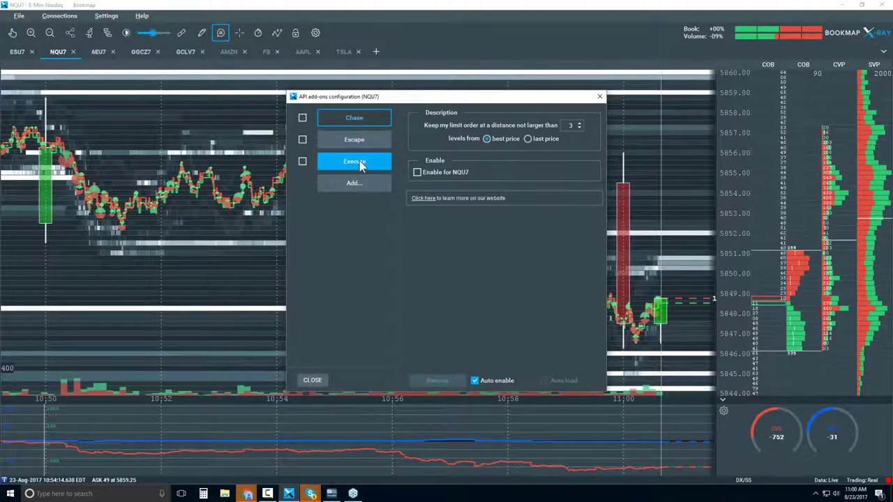
pyautogui.click(599, 96)
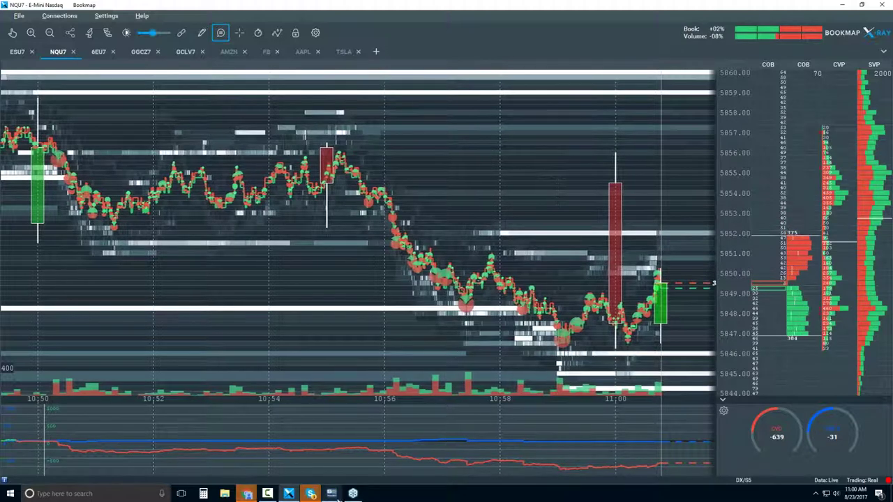
# - Switch to the browser window with Bookmap's YouTube channel and return to the NQU7 chart in Bookmap
pyautogui.moveTo(300, 494)
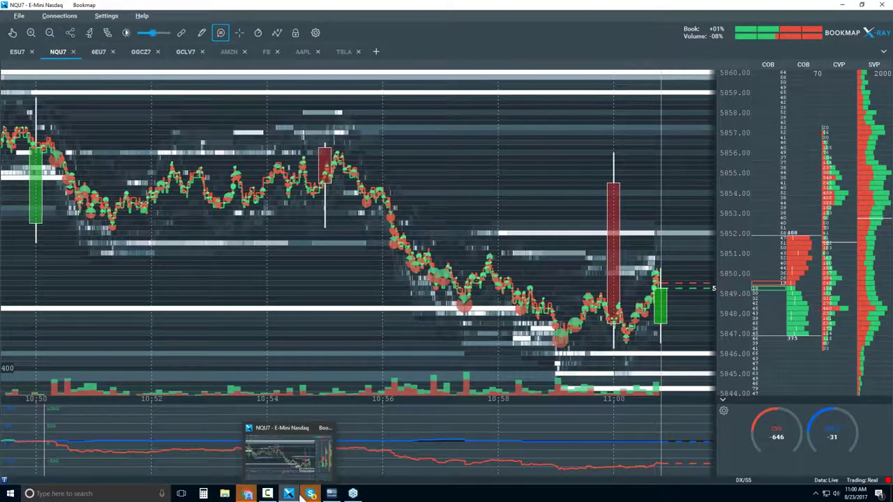
pyautogui.moveTo(355, 494)
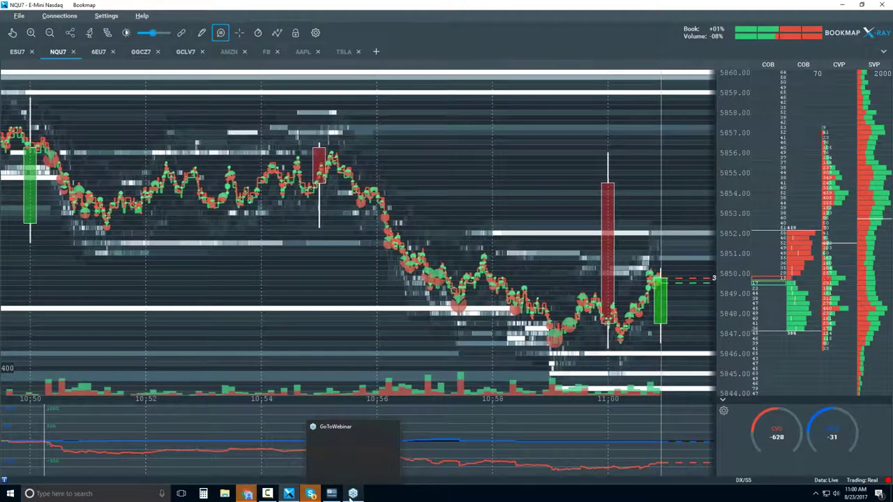
pyautogui.moveTo(247, 494)
pyautogui.click(344, 447)
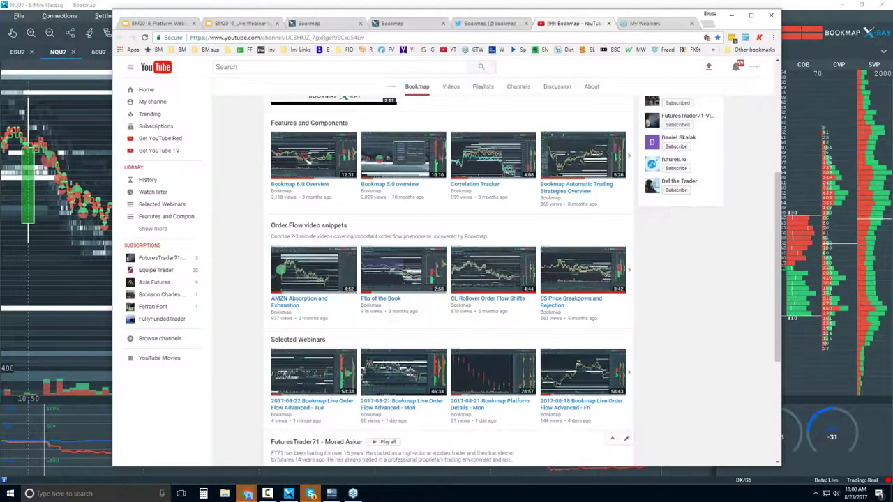
pyautogui.hotkey('alt', 'Tab')
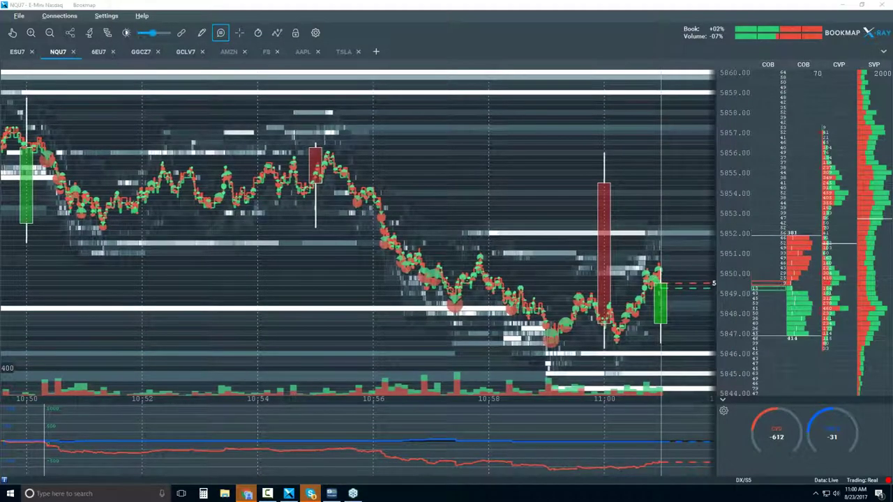